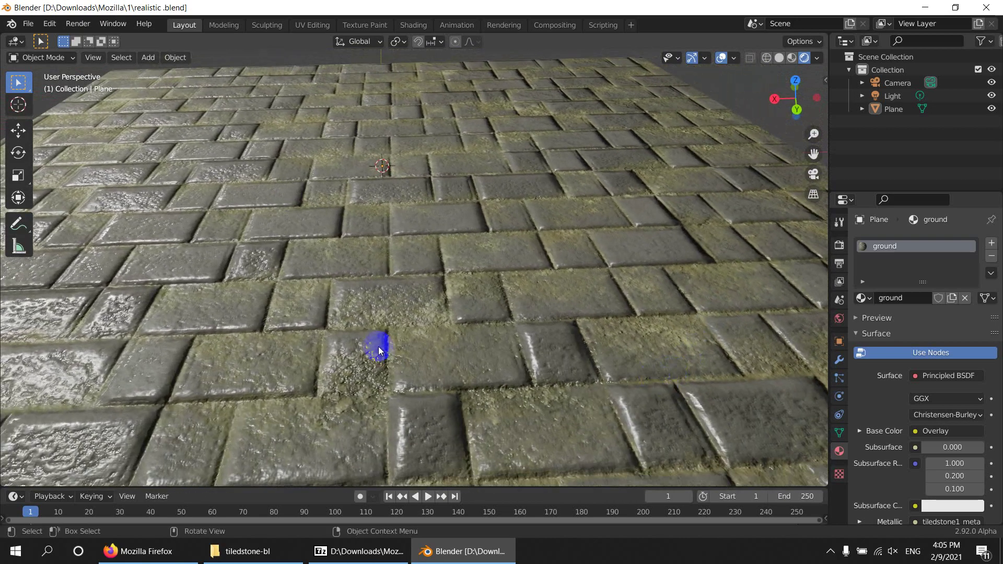
Select the scene's point light and reposition it to change the lighting on the stone plane.
middle_drag(380, 350, 514, 220)
click(918, 96)
middle_drag(531, 268, 427, 182)
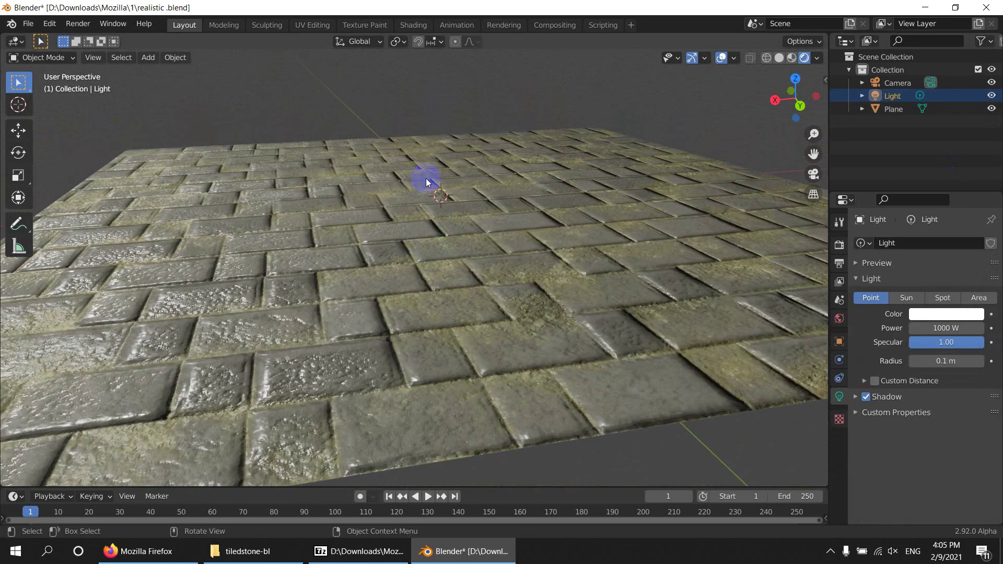
key(g)
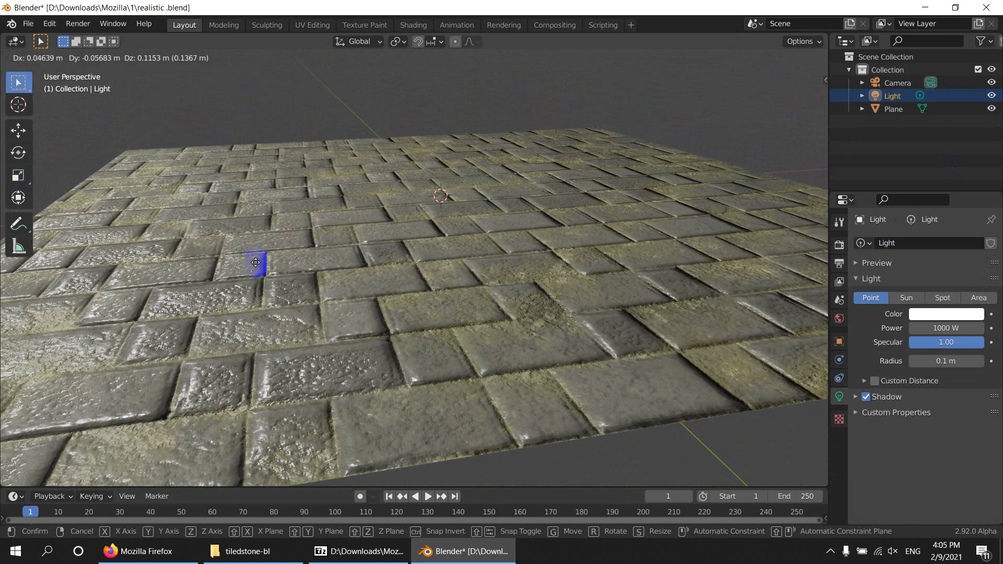
click(472, 246)
Move the point light about 2 m, lowering it by about 1.1 m and shifting it about 1.7 m in negative X.
scroll(490, 290, down, 3)
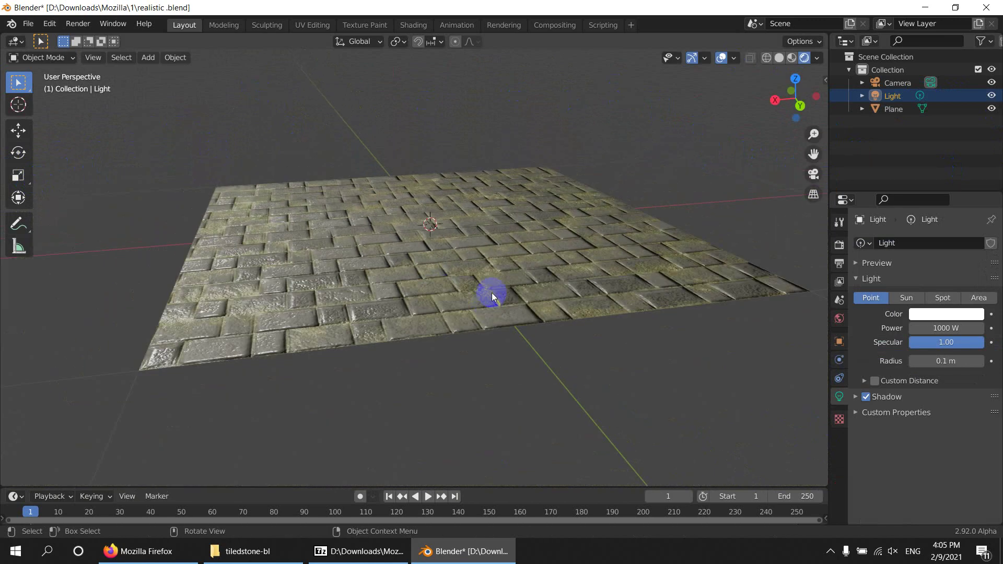
middle_drag(491, 292, 414, 277)
scroll(449, 256, down, 4)
scroll(487, 235, down, 3)
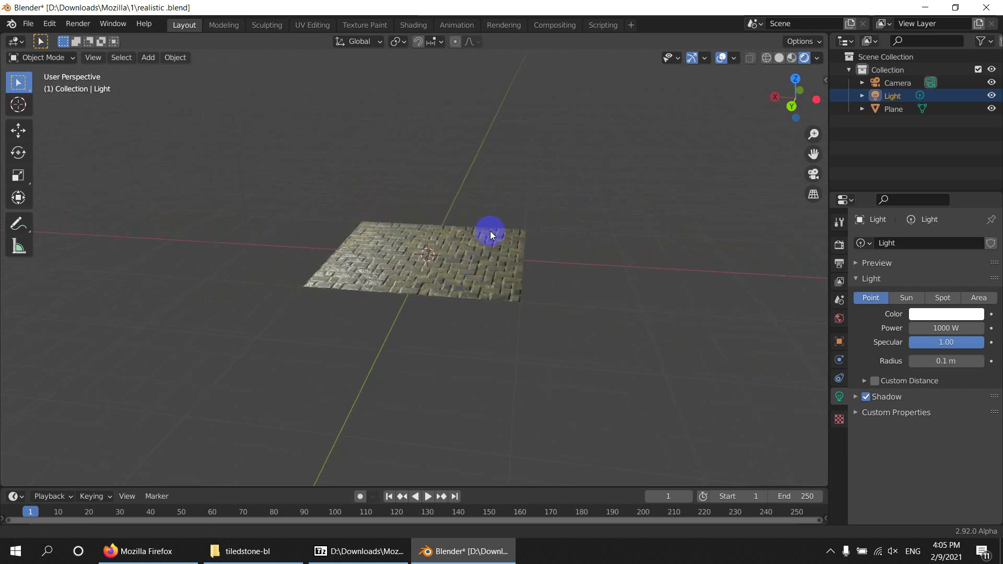
middle_drag(488, 231, 410, 281)
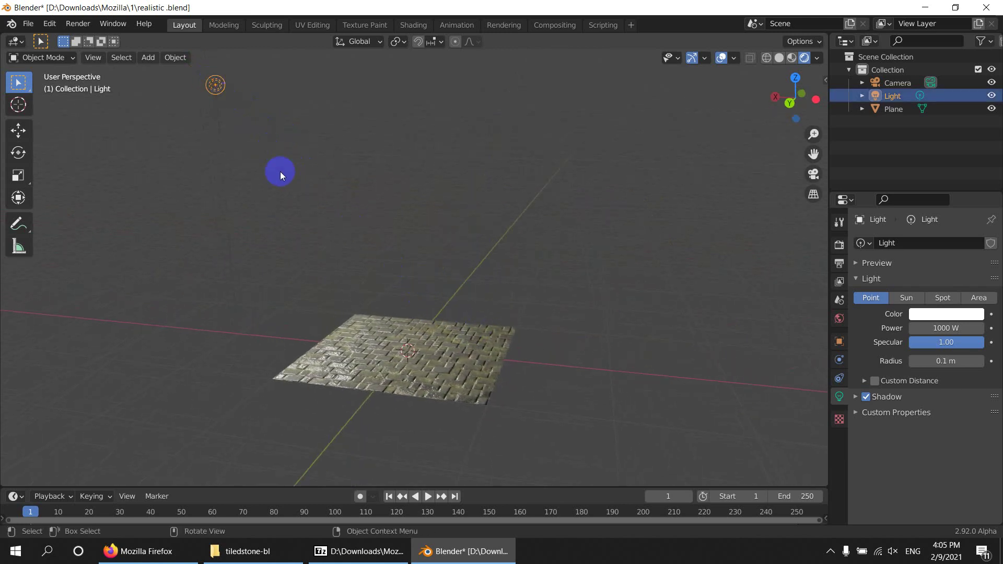
scroll(258, 150, up, 4)
key(g)
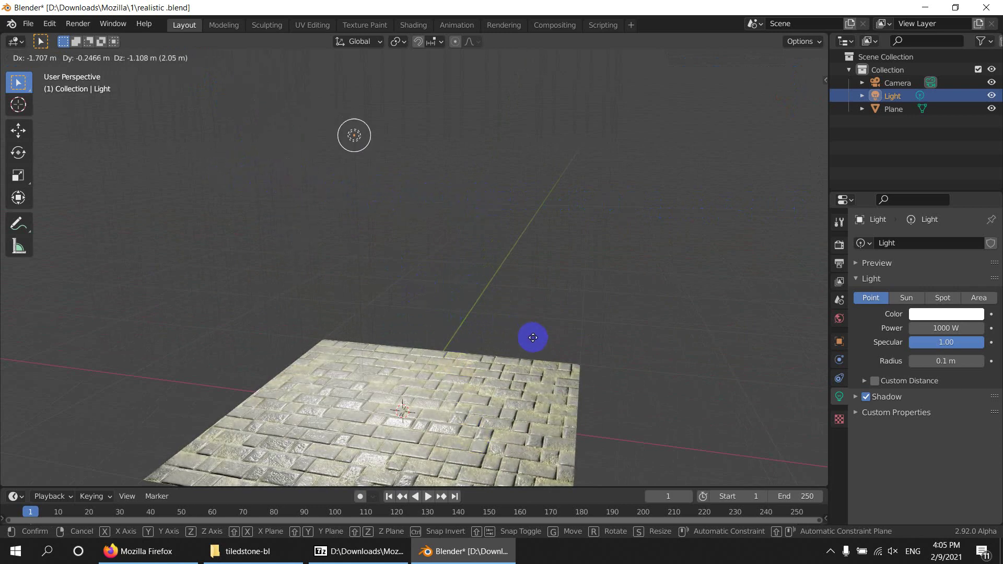
click(533, 338)
Shift the point light sideways above the stone plane to change the reflections on the stones.
middle_drag(537, 419, 537, 223)
scroll(488, 274, up, 4)
key(g)
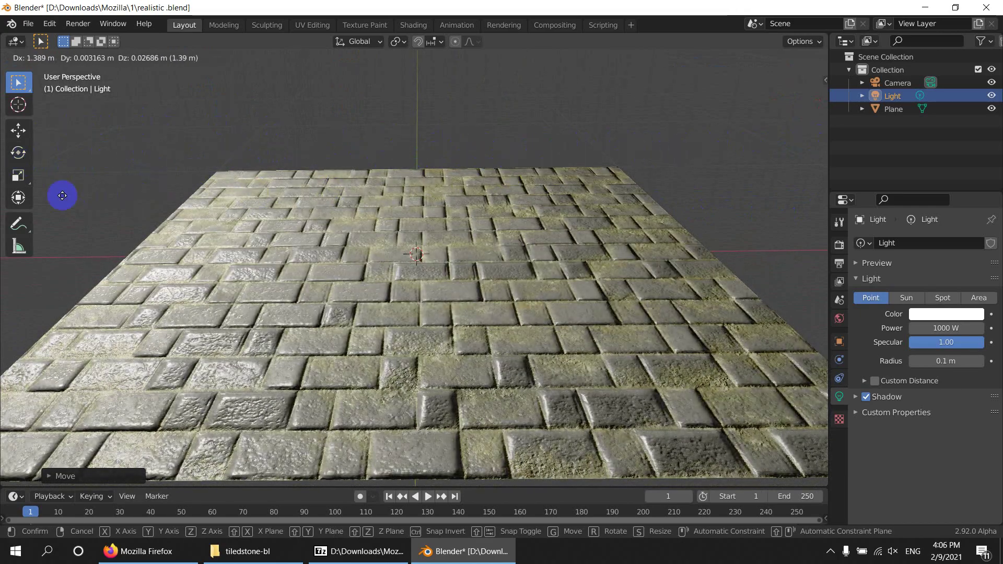
click(35, 200)
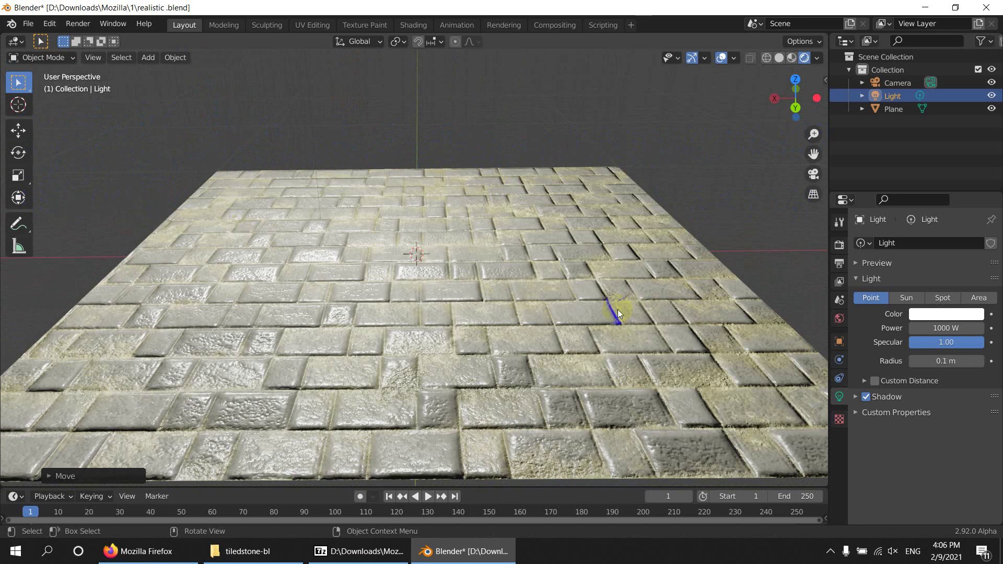
Minimize the finished stone scene, launch a second Blender session from the system search, and dismiss its splash screen.
click(925, 7)
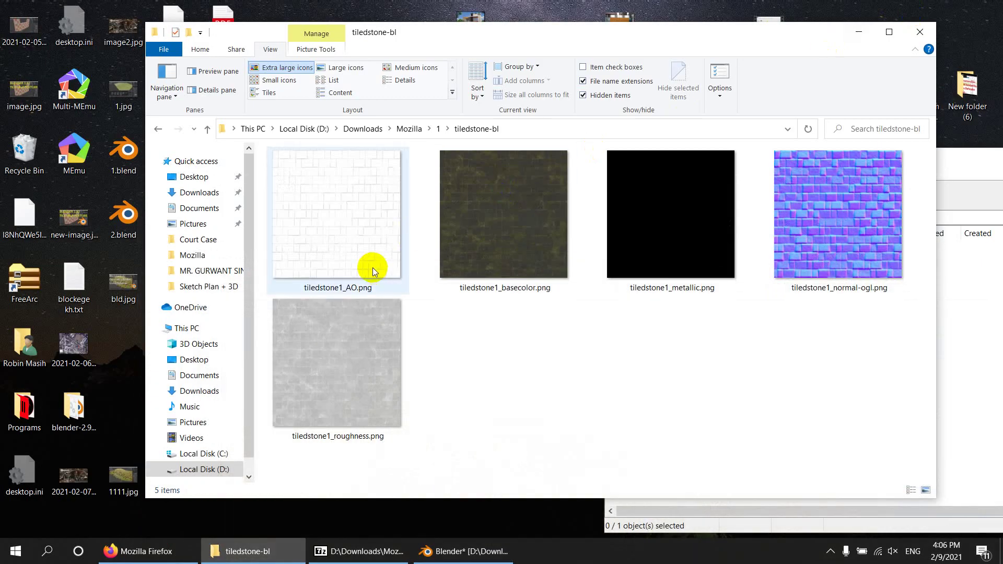
click(42, 558)
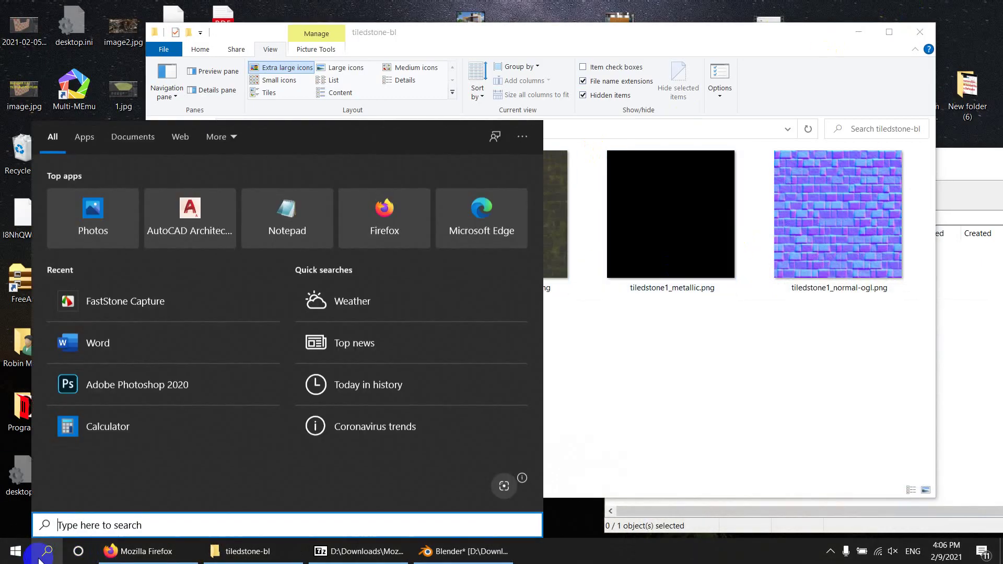
text(blender)
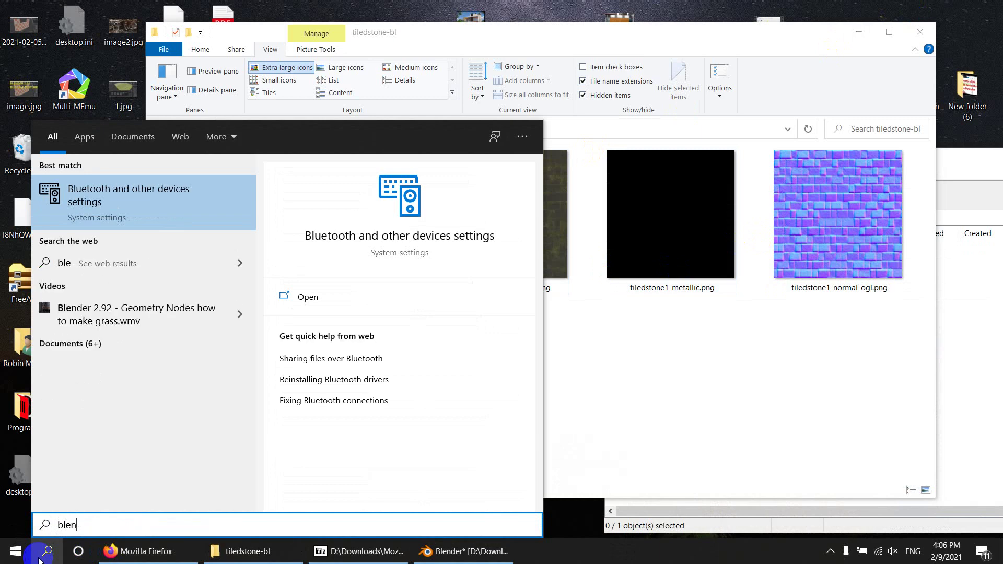
click(112, 195)
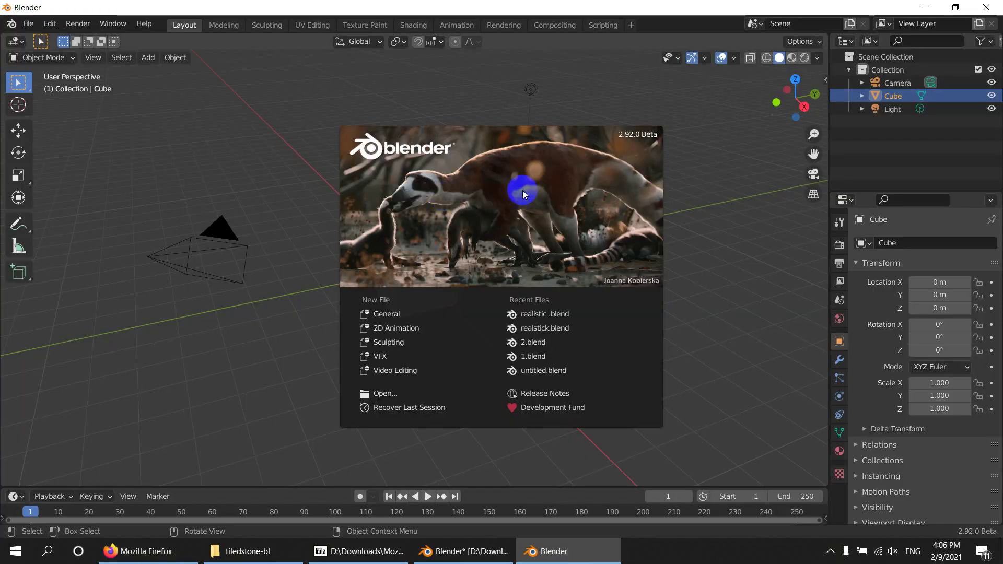
click(749, 272)
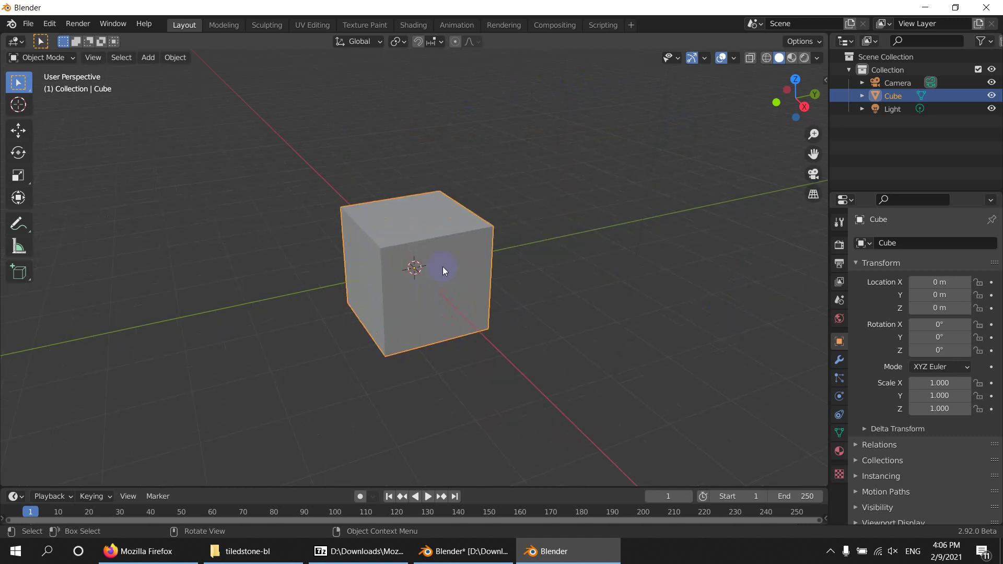
Delete the default cube and add a mesh plane in its place.
key(Delete)
middle_drag(443, 266, 478, 311)
key(shift+a)
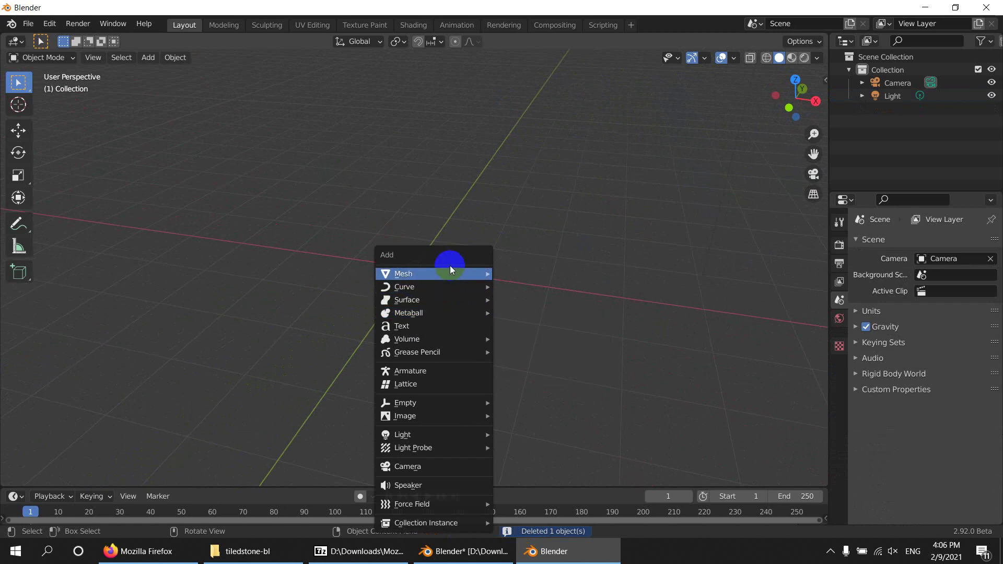
mouse_move(450, 271)
click(516, 273)
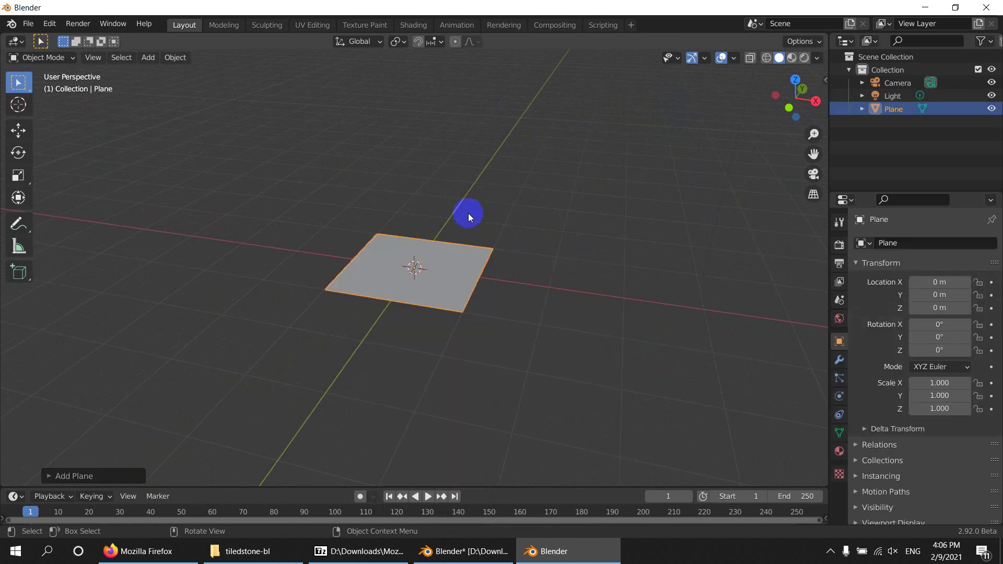
scroll(423, 365, up, 7)
middle_drag(493, 351, 515, 345)
scroll(512, 329, down, 2)
mouse_move(509, 319)
shift+middle_down()
mouse_move(496, 286)
mouse_move(467, 320)
mouse_move(451, 312)
shift+middle_up()
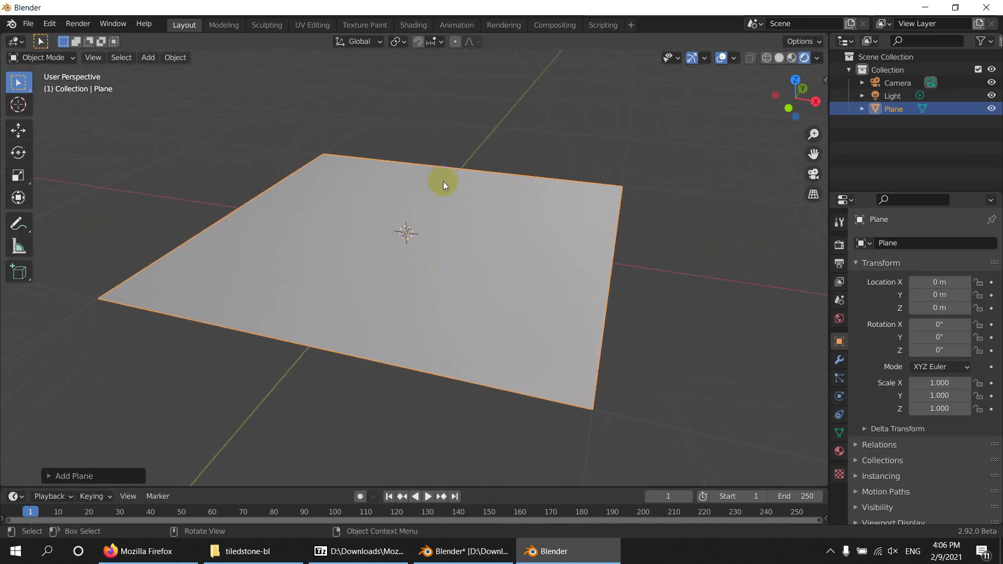
Switch to the Shading workspace, enlarge the node editor, and create a new material for the plane.
click(414, 25)
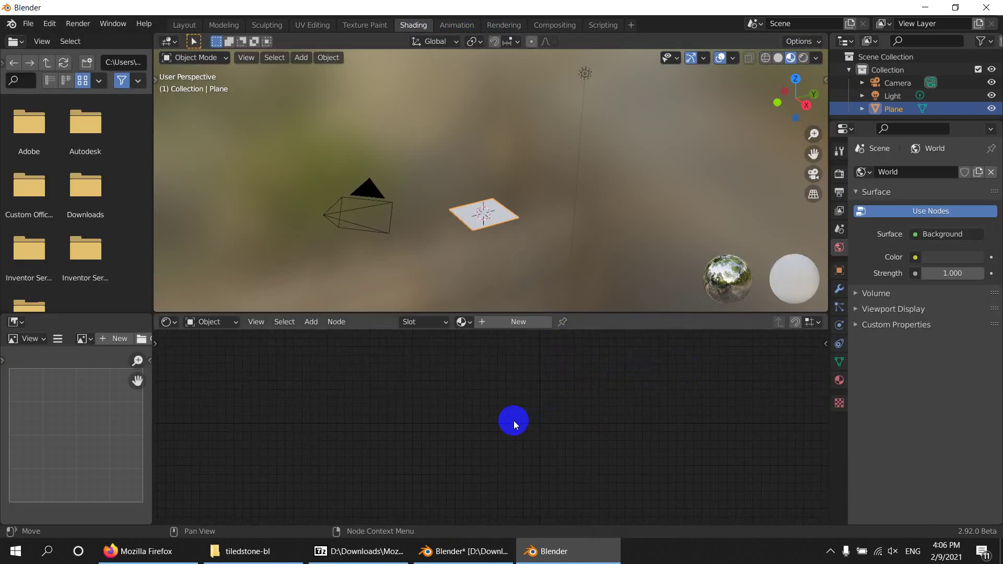
drag(558, 306, 557, 284)
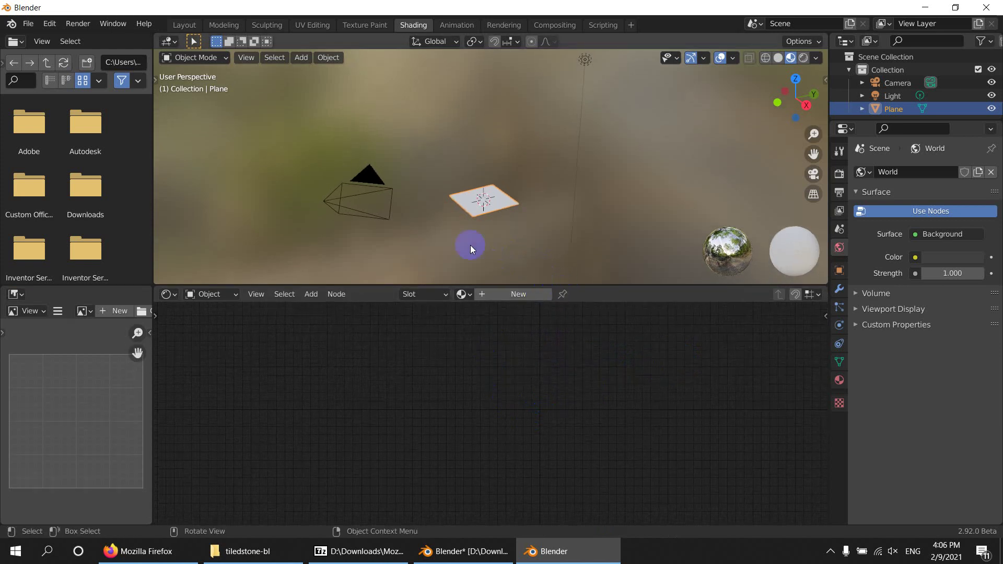
scroll(500, 256, up, 4)
shift+middle_drag(500, 256, 547, 181)
scroll(575, 146, up, 2)
click(531, 371)
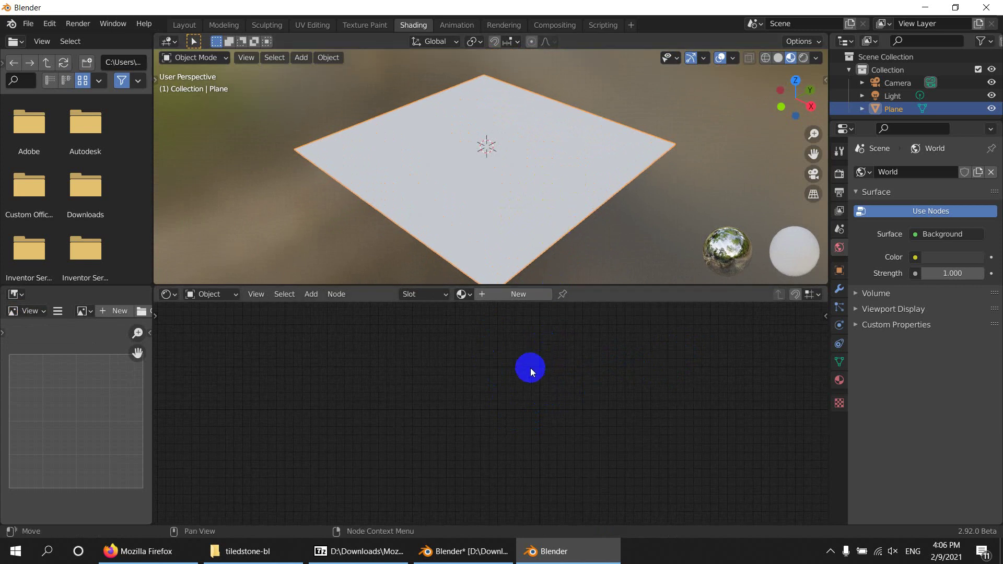
click(509, 294)
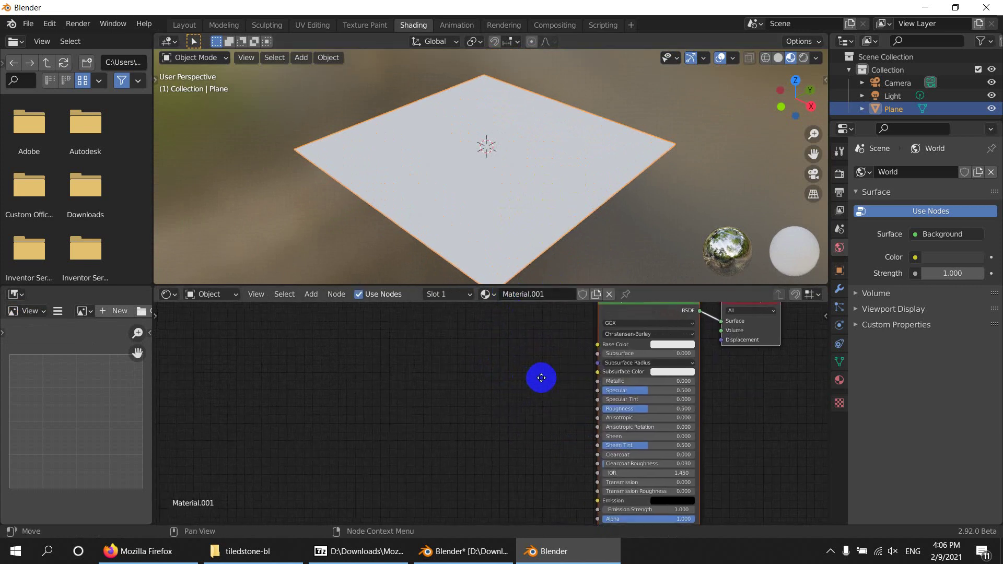
Bring tiledstone1_basecolor.png from the tiledstone-bl folder into the shader editor as an image texture node beside the Principled BSDF.
mouse_move(272, 558)
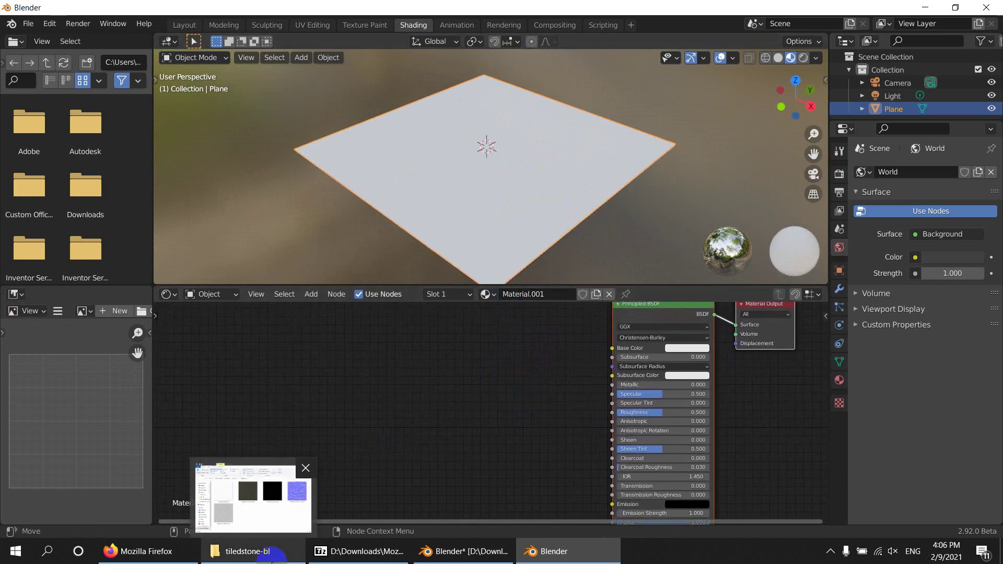
click(516, 331)
click(257, 546)
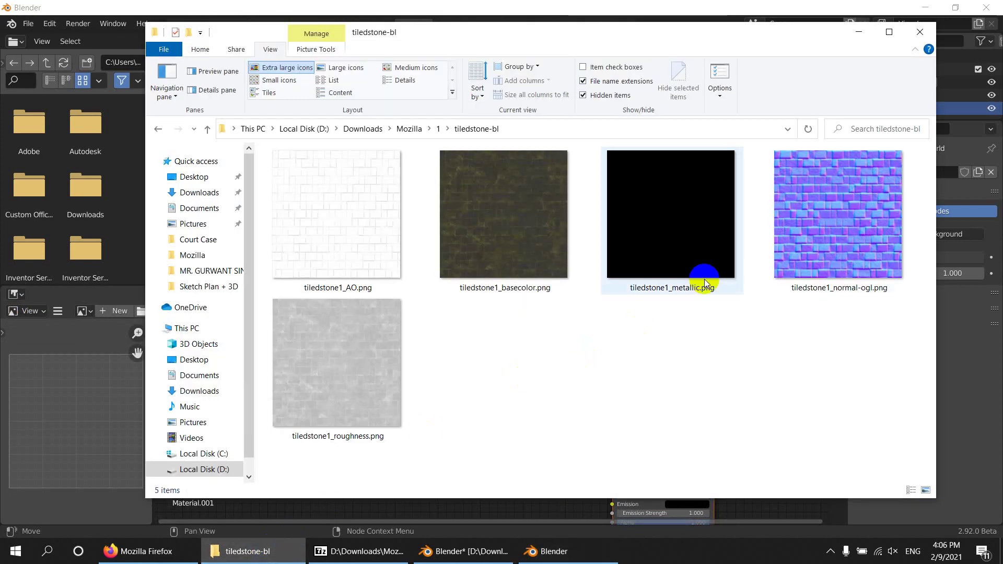
click(485, 205)
drag(529, 50, 638, 46)
drag(646, 230, 224, 332)
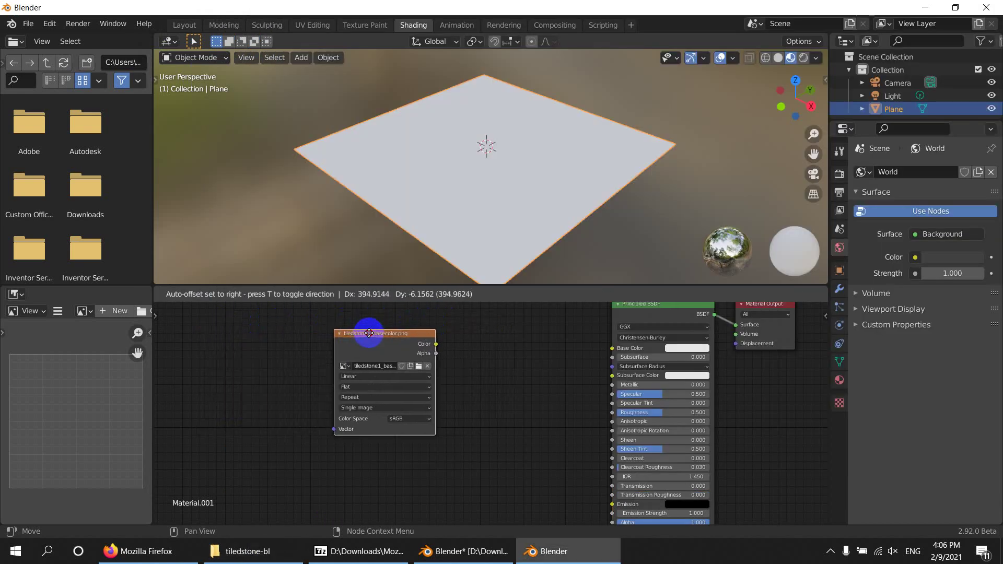
click(369, 331)
Connect the basecolor texture's Color output to the Principled BSDF's Base Color and shift the texture node clear of the shader.
key(Home)
drag(325, 377, 465, 376)
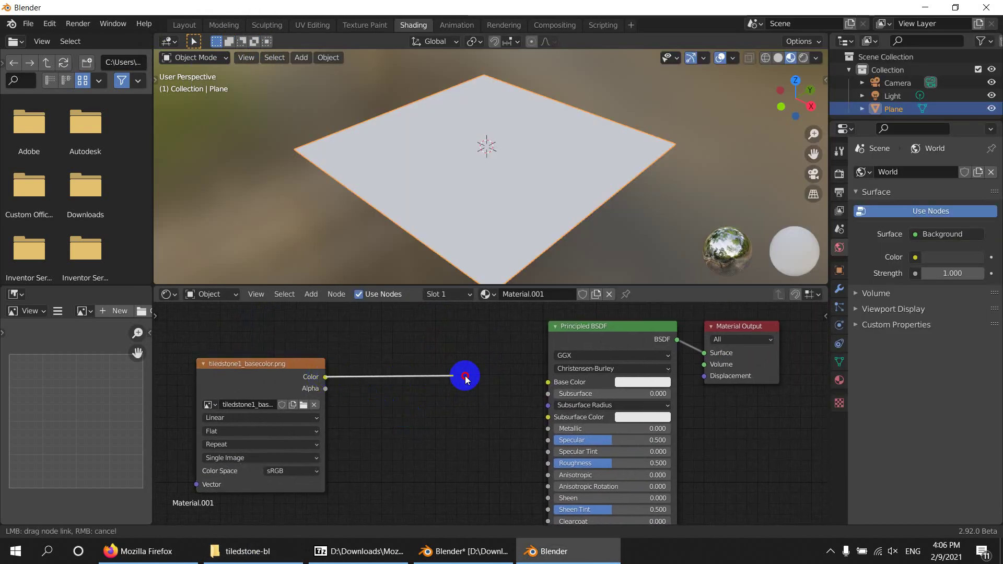
drag(544, 386, 547, 382)
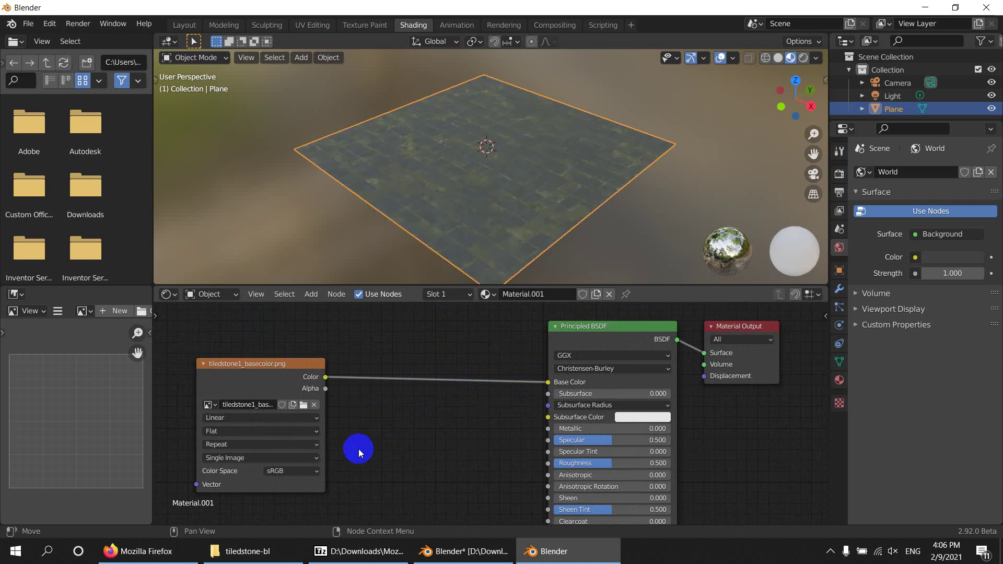
mouse_move(400, 434)
middle_down()
mouse_move(437, 408)
mouse_move(380, 426)
mouse_move(395, 431)
middle_up()
drag(281, 359, 244, 332)
scroll(457, 421, down, 2)
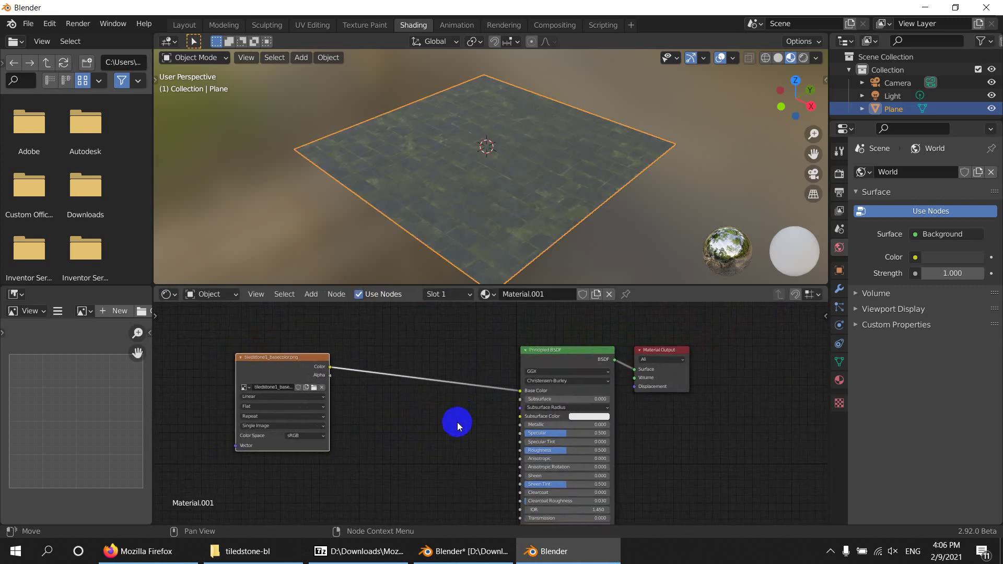
Add tiledstone1_AO.png from the tiledstone-bl folder as an image texture node and place it below the basecolor node.
click(266, 552)
click(464, 196)
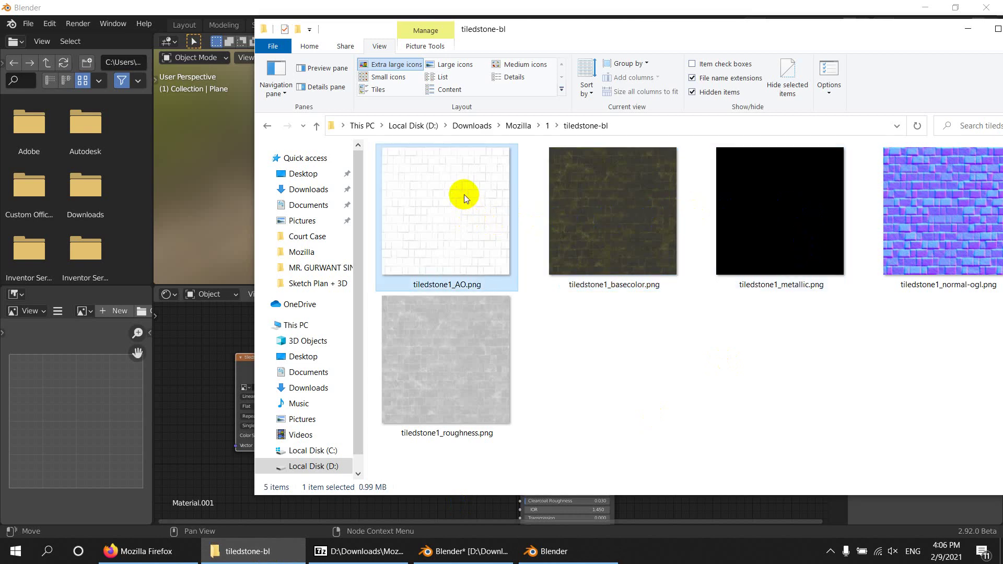
drag(409, 233, 217, 463)
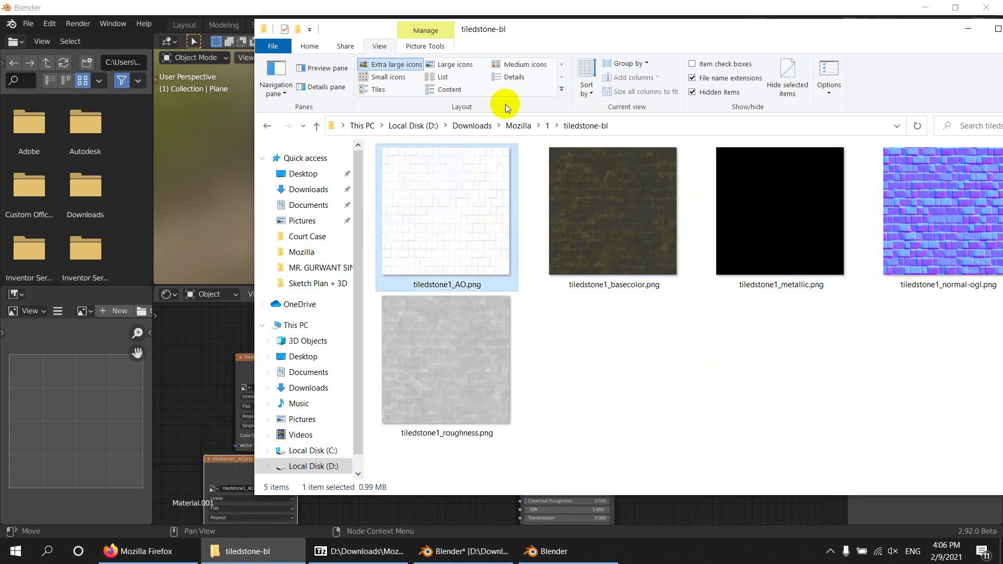
click(403, 3)
middle_drag(444, 382, 443, 339)
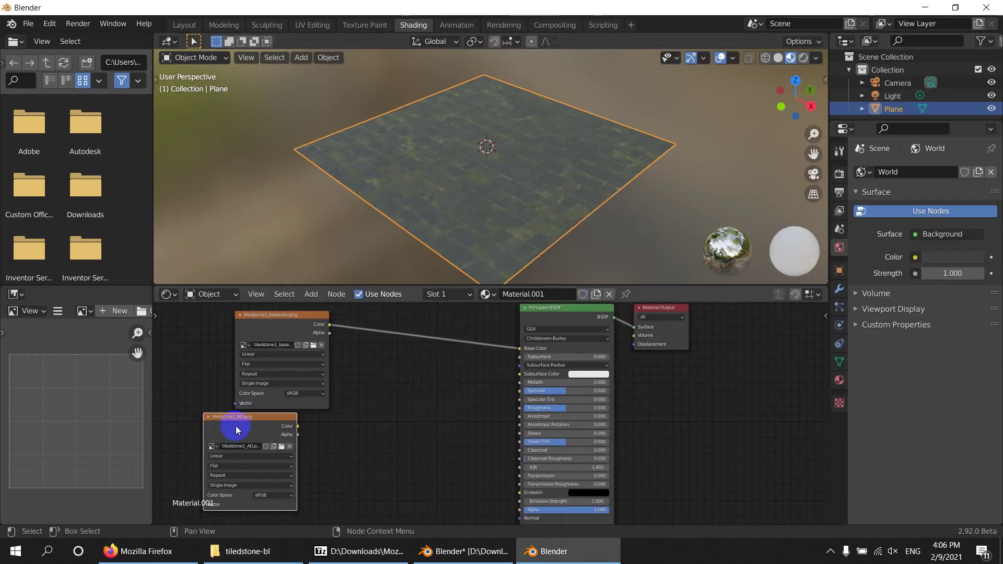
drag(236, 425, 455, 377)
scroll(413, 437, up, 1)
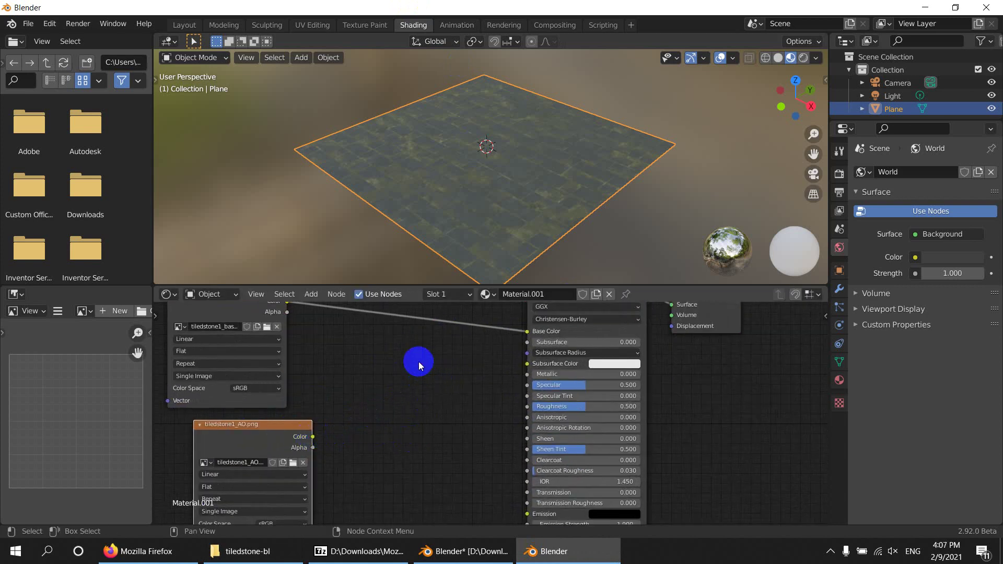
key(shift+a)
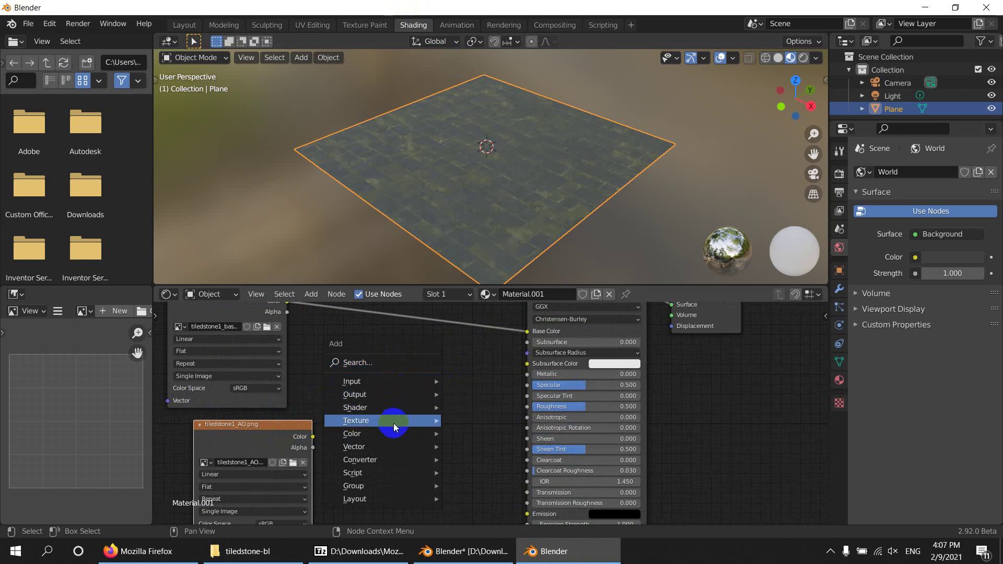
mouse_move(394, 457)
click(475, 373)
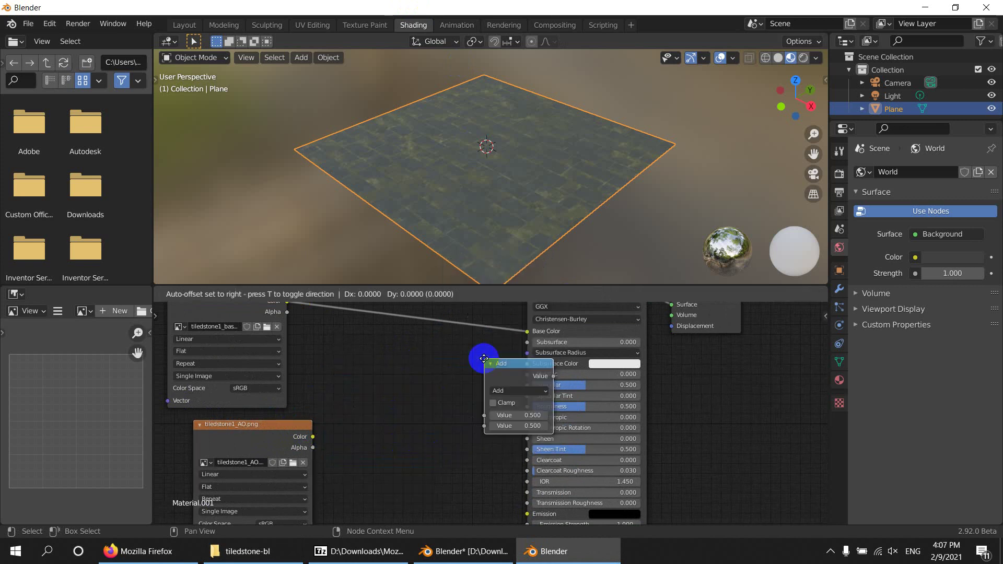
key(Escape)
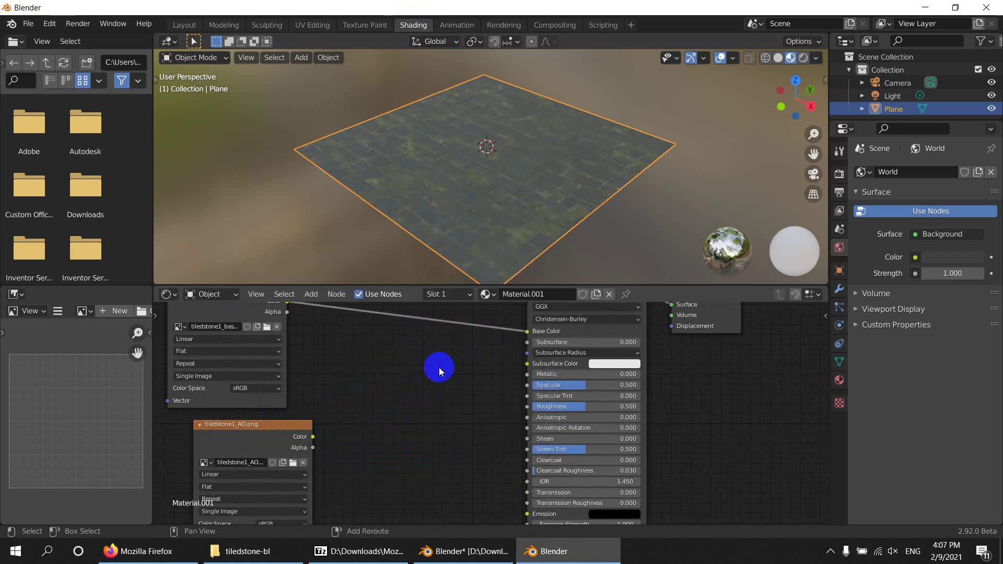
Insert a MixRGB node between the basecolor texture and Base Color, and connect the AO texture's Color output to its Color2.
key(shift+a)
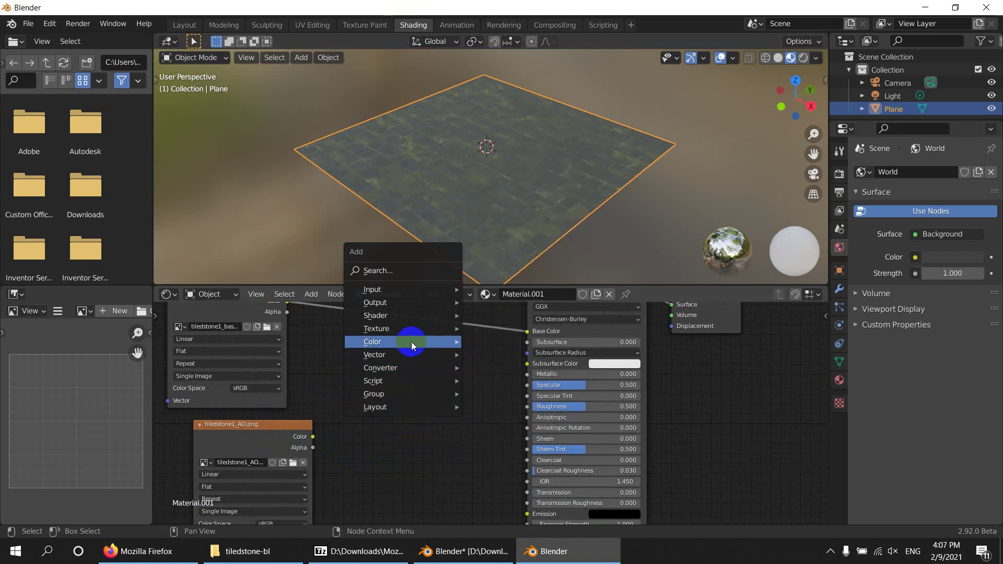
mouse_move(415, 341)
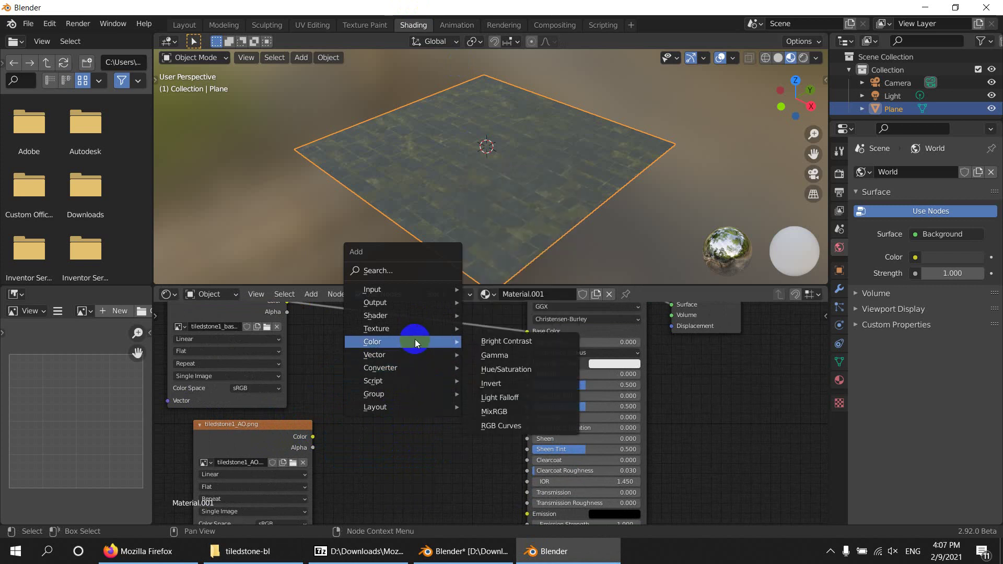
click(499, 412)
click(375, 309)
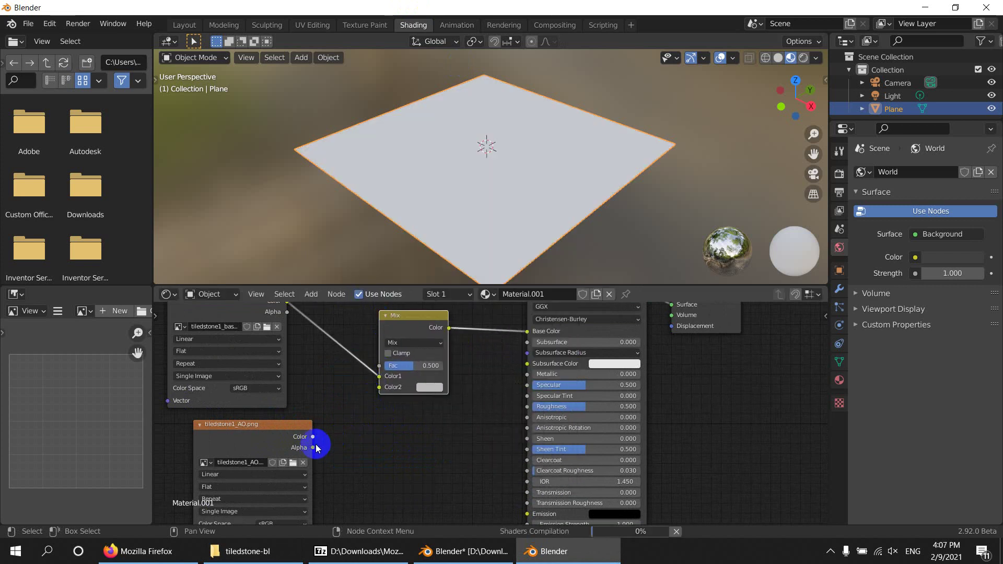
drag(312, 437, 380, 388)
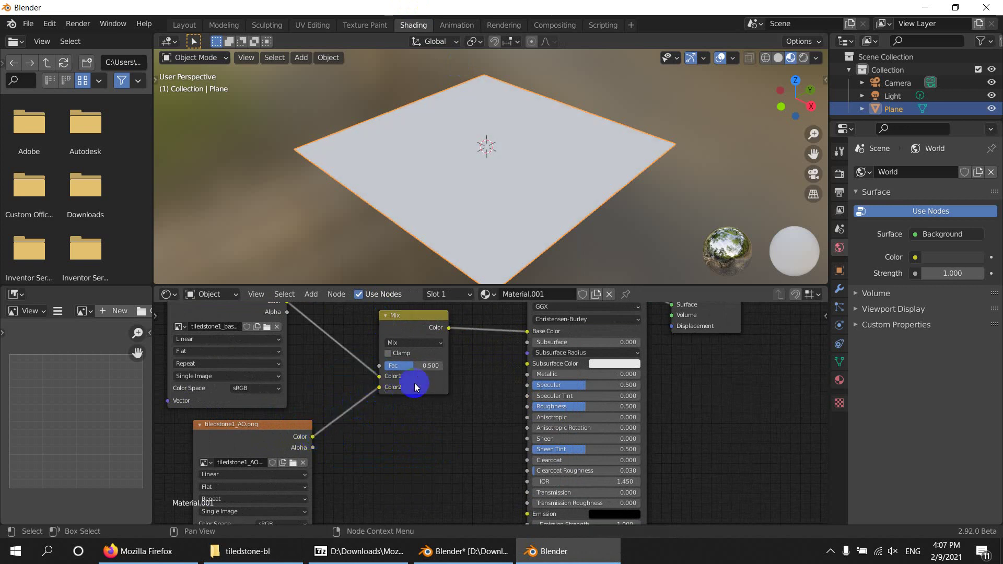
Set the mix node's blending mode to Overlay and the AO texture's color space to Non-Color.
click(418, 342)
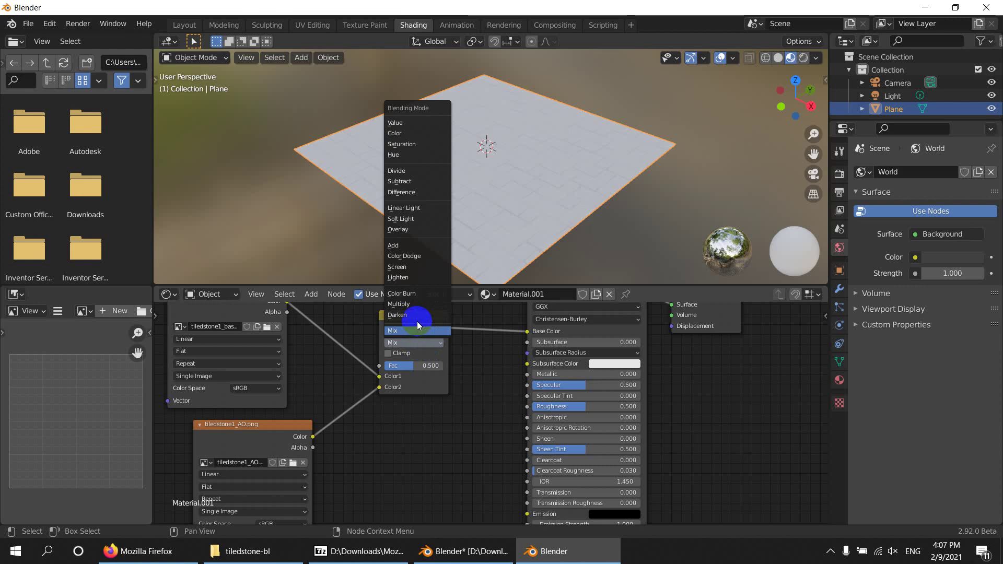
click(397, 233)
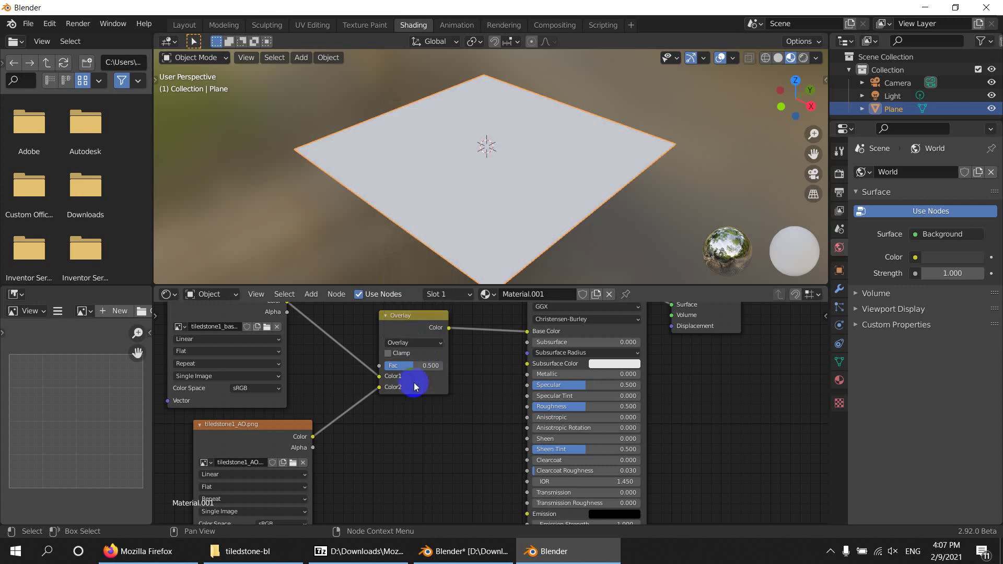
middle_drag(440, 413, 463, 357)
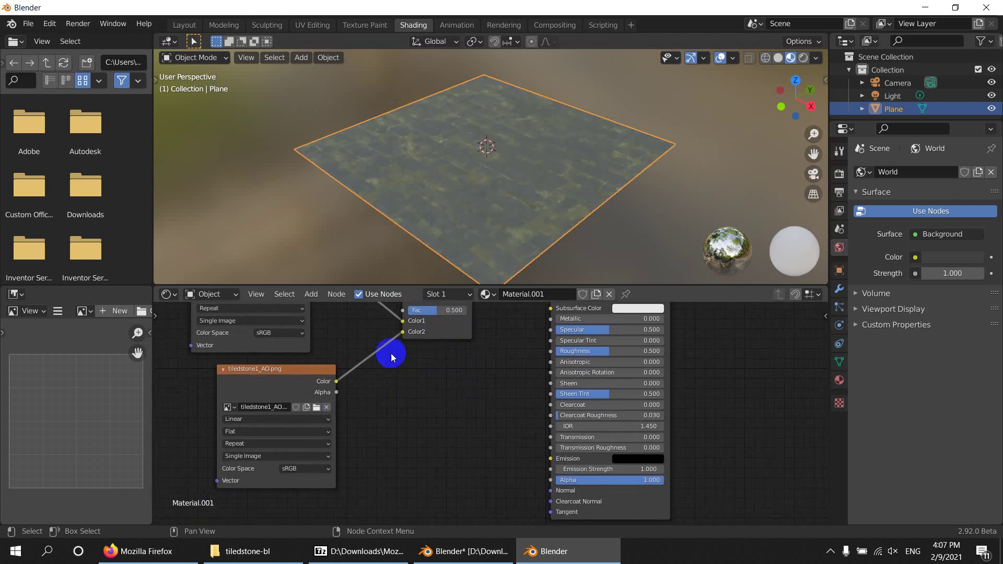
scroll(466, 216, up, 5)
click(298, 469)
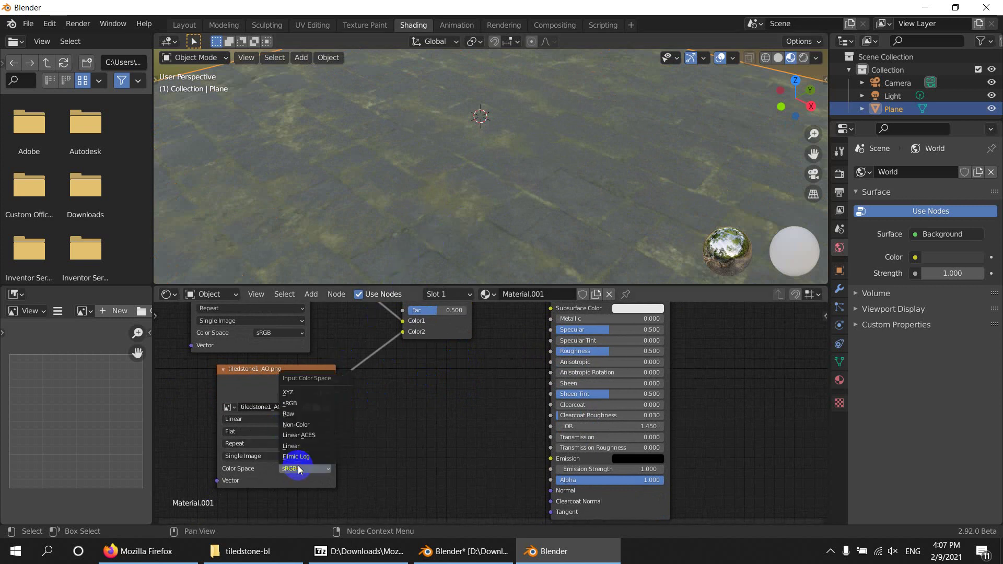
click(302, 424)
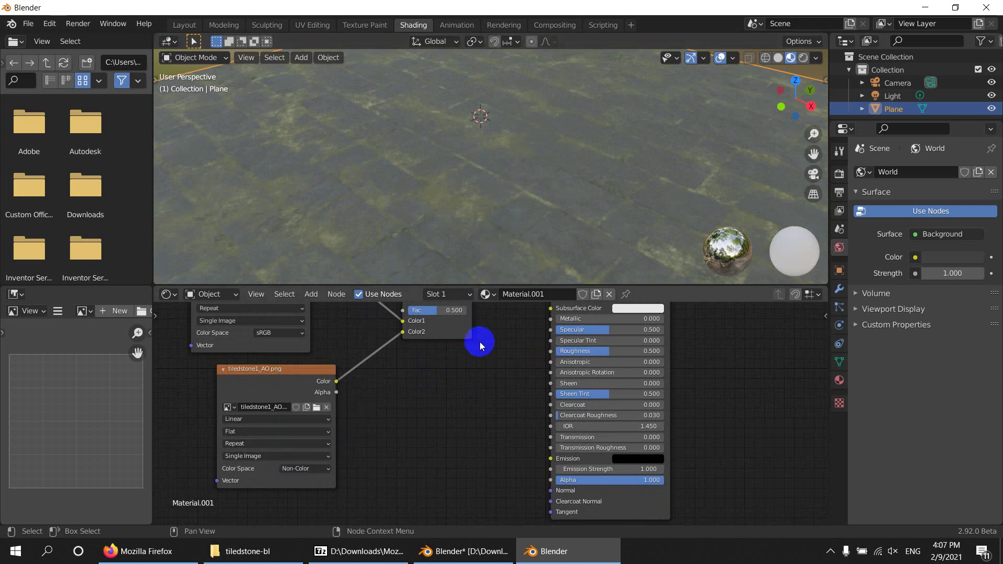
Rearrange the nodes so the AO texture sits farther up and away from the shader, clearing space beside the lower shader inputs.
middle_drag(480, 342, 496, 371)
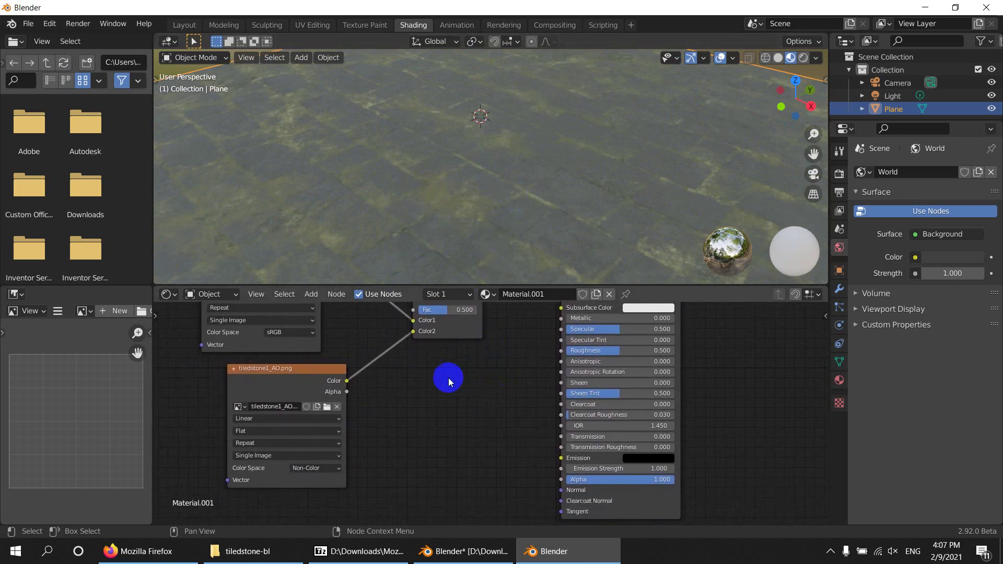
middle_drag(413, 402, 431, 400)
scroll(430, 399, down, 3)
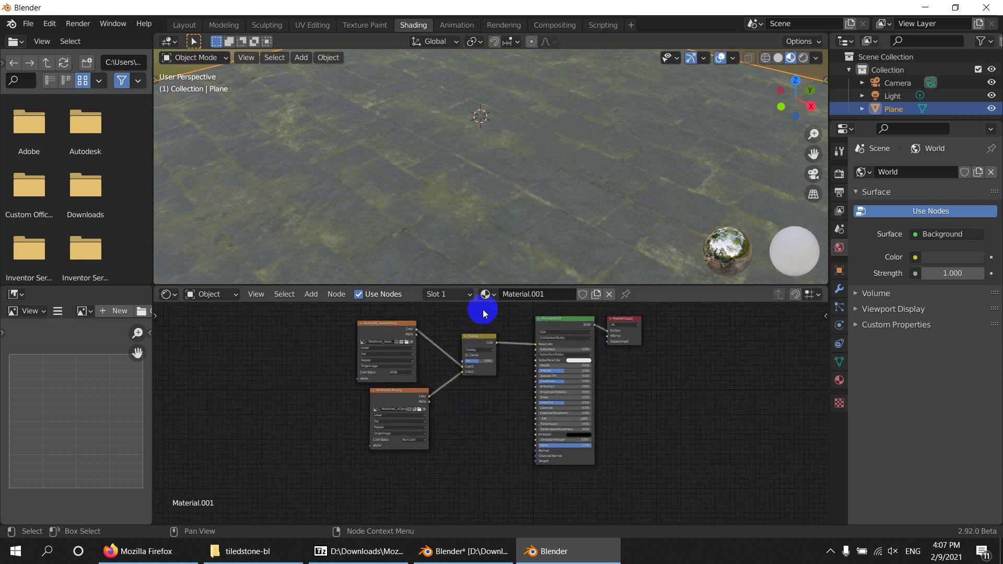
drag(390, 329, 353, 464)
scroll(486, 433, up, 3)
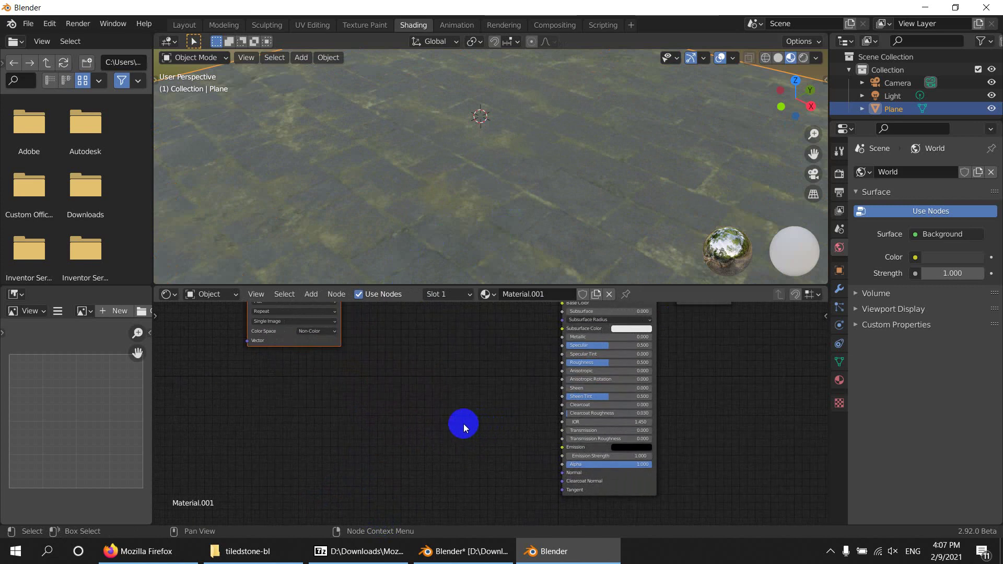
scroll(469, 445, up, 1)
Add tiledstone1_roughness.png from the tiledstone-bl folder as an image texture node and connect its Color output to the Principled BSDF's Roughness.
click(280, 544)
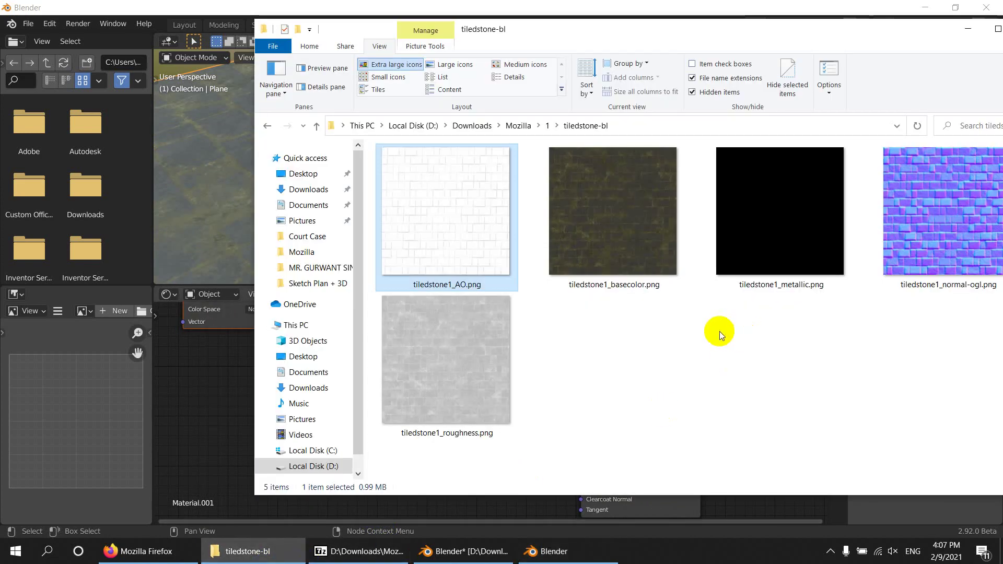
click(453, 374)
drag(463, 362, 253, 352)
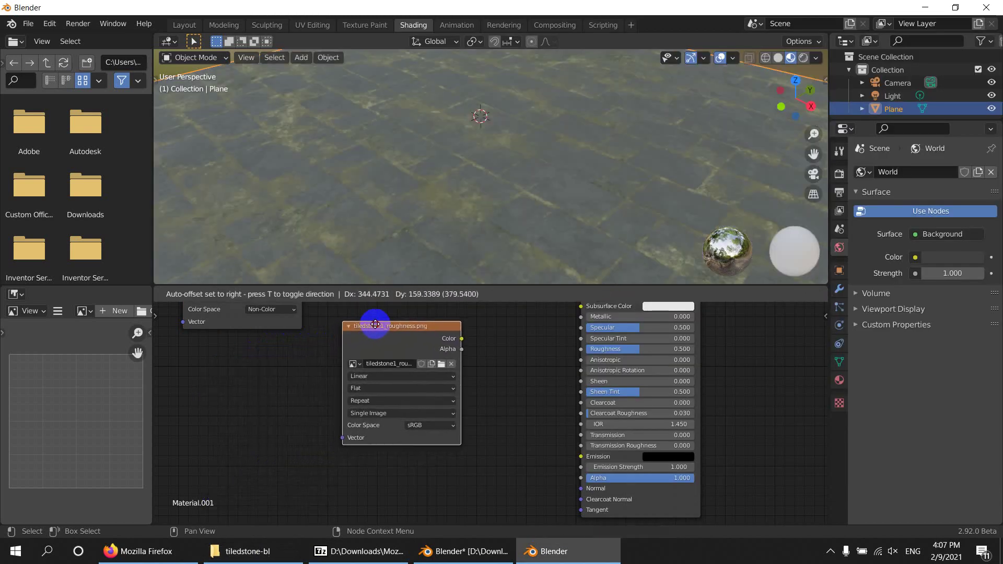
click(375, 323)
scroll(432, 331, up, 2)
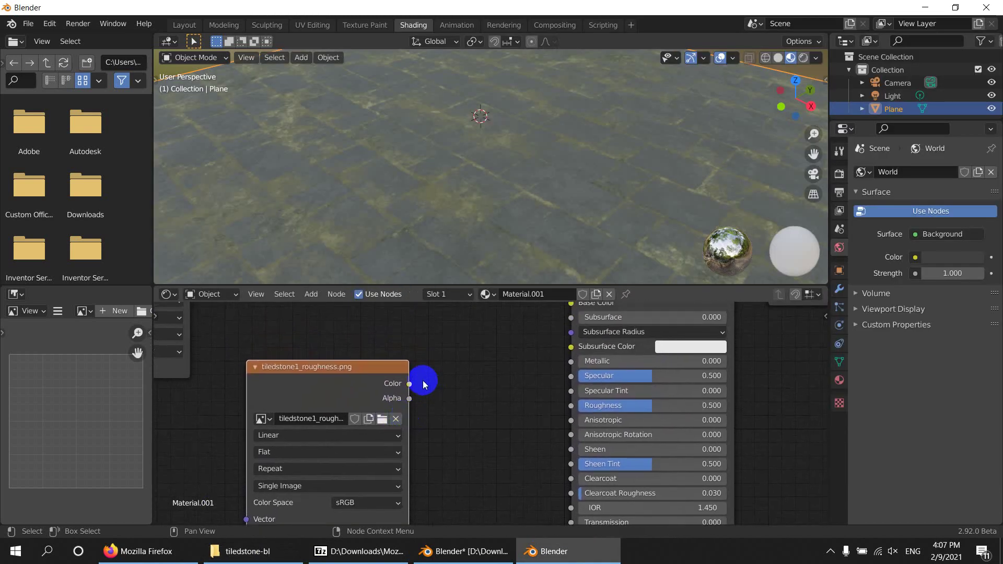
drag(410, 385, 556, 407)
Move the roughness node down, add tiledstone1_metallic.png above it, and connect its Color output to the Principled BSDF's Metallic.
scroll(489, 384, down, 3)
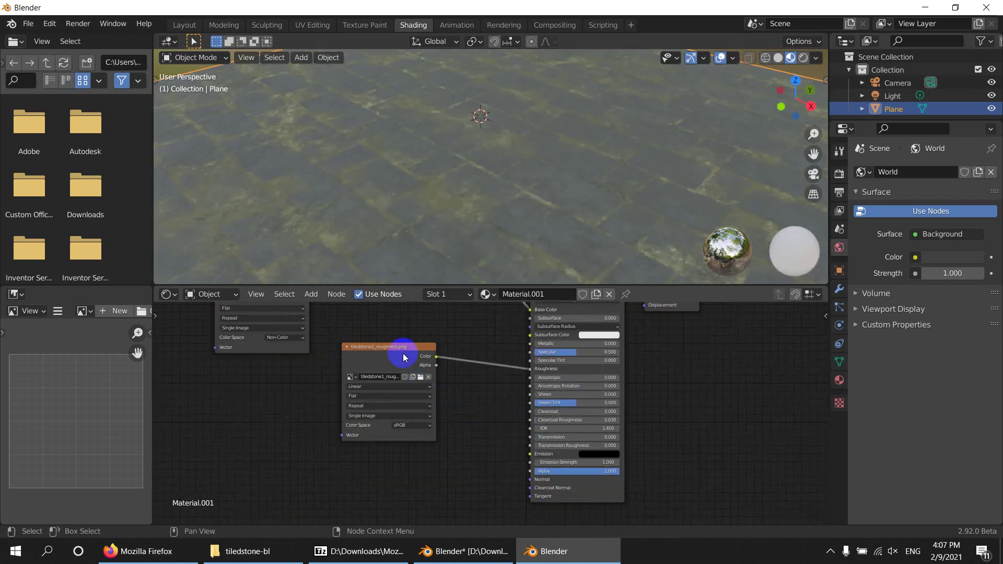
drag(402, 353, 393, 467)
scroll(460, 378, up, 2)
middle_drag(460, 377, 492, 432)
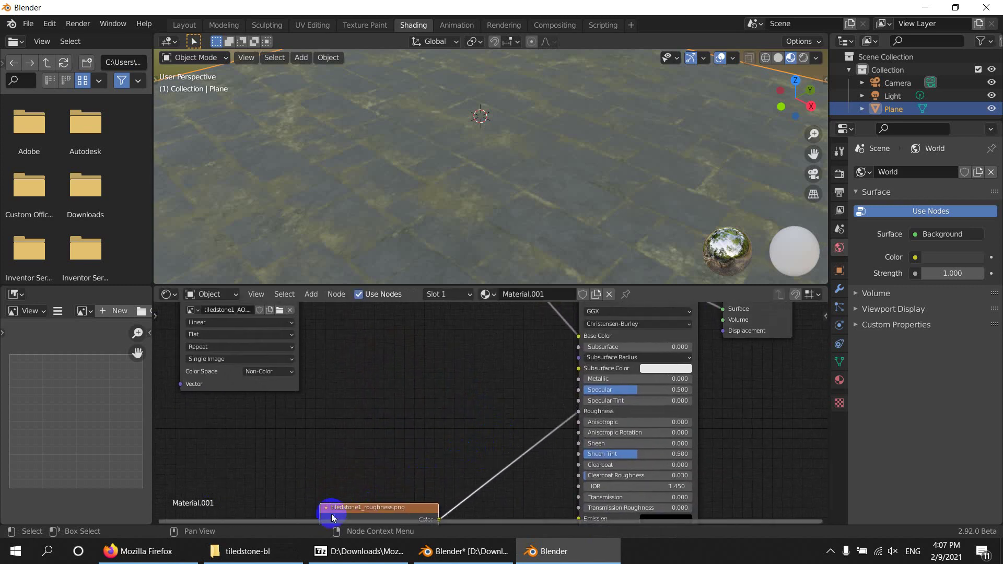
click(245, 551)
drag(815, 225, 358, 332)
drag(444, 344, 575, 384)
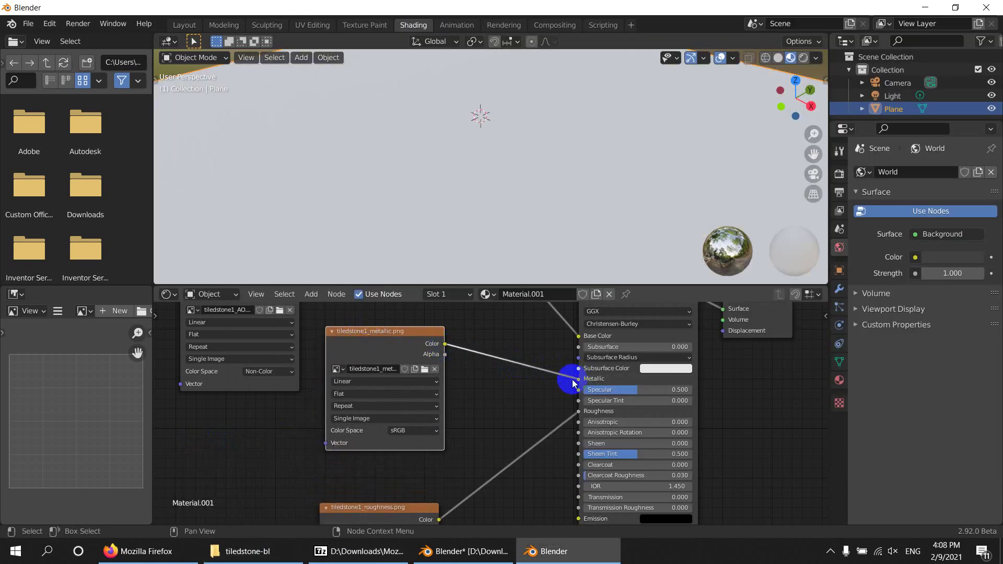
Set the color space of both the roughness and metallic textures to Non-Color, shifting the roughness node away from the shader.
middle_drag(493, 438, 455, 363)
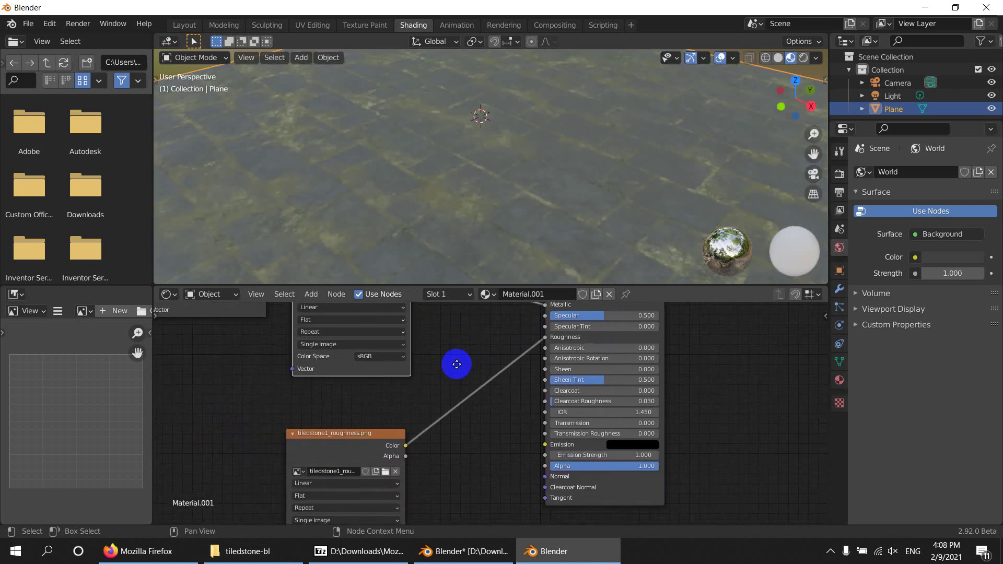
middle_drag(460, 410, 502, 365)
drag(406, 373, 320, 354)
click(337, 455)
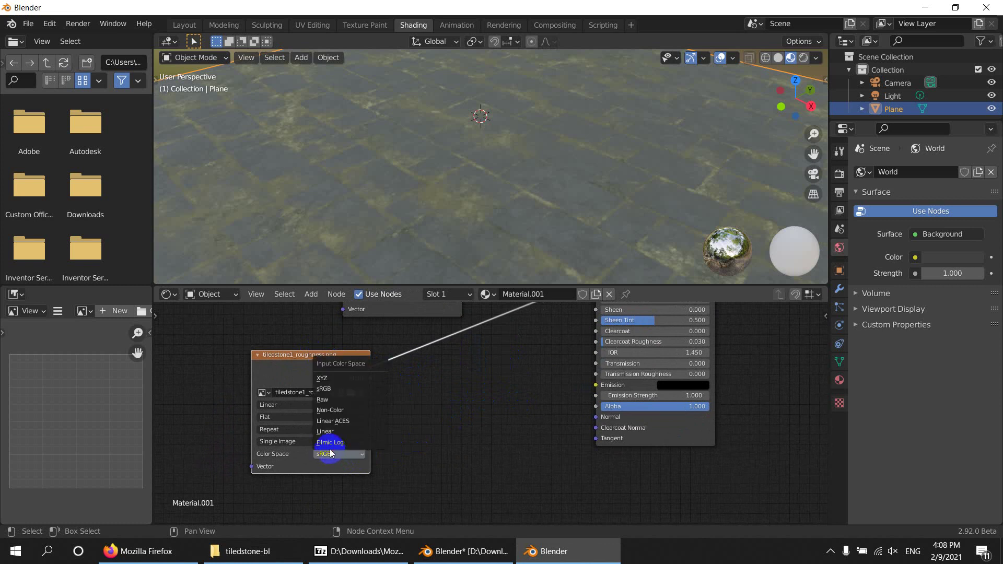
click(333, 411)
middle_drag(469, 361, 457, 409)
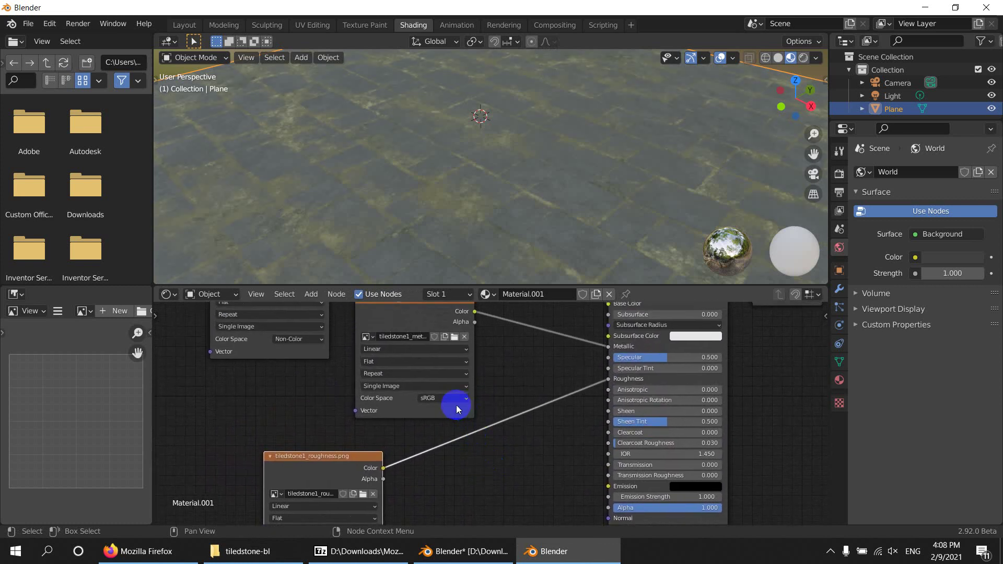
click(446, 442)
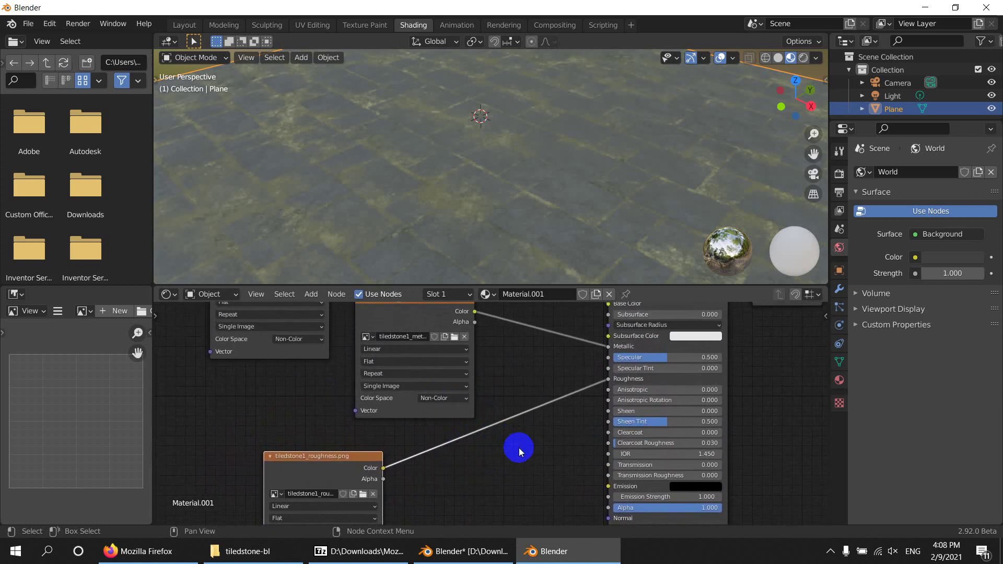
Add tiledstone1_normal-ogl.png from the tiledstone-bl folder as an image texture node and place it below the roughness node.
middle_drag(519, 448, 493, 353)
scroll(503, 381, down, 2)
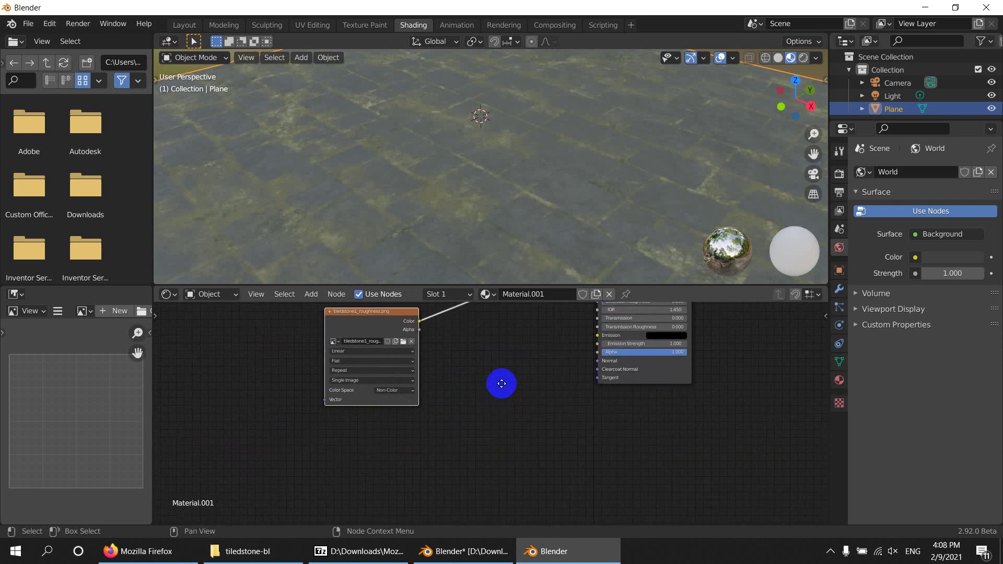
click(244, 555)
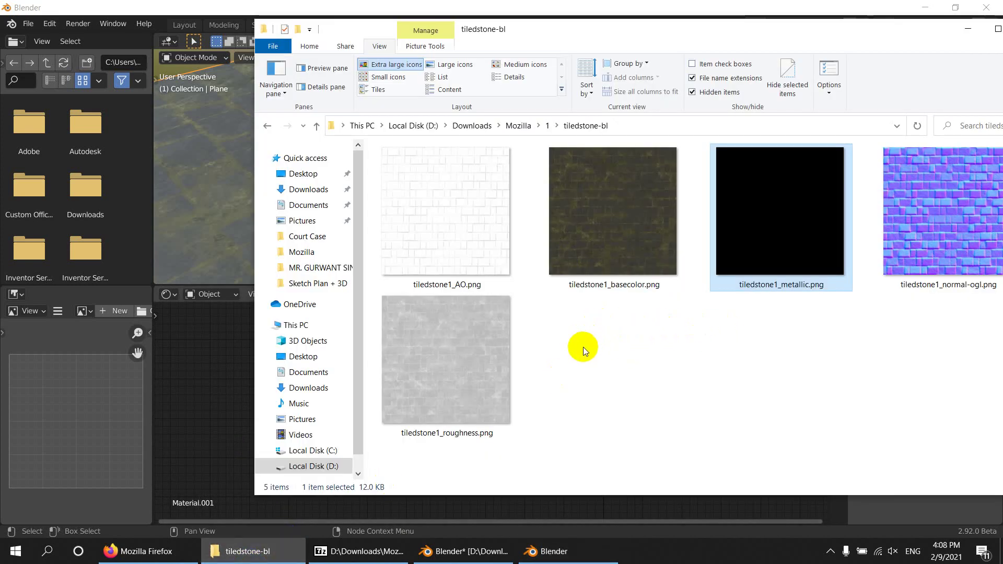
click(936, 218)
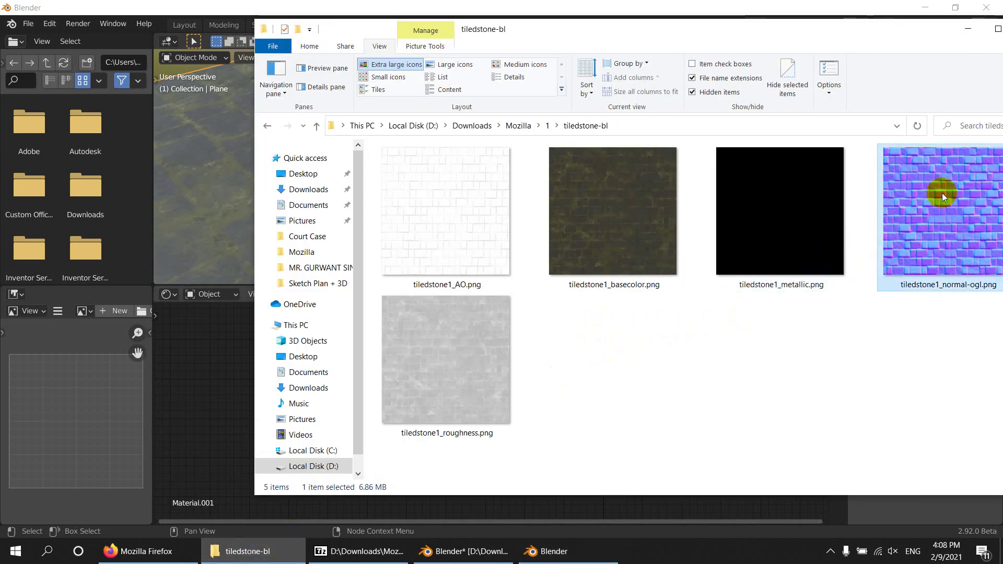
drag(942, 195, 195, 443)
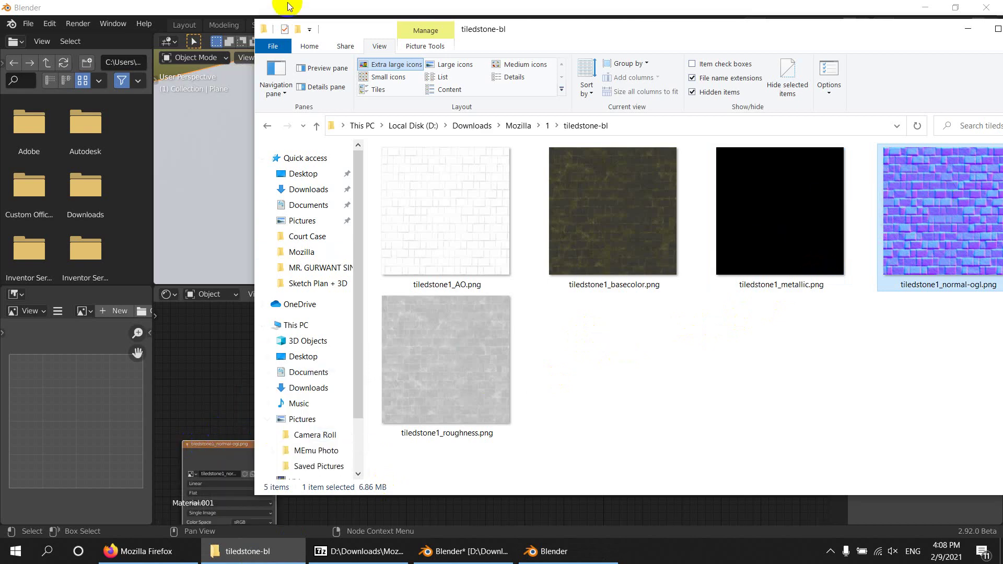
click(246, 7)
middle_drag(474, 388, 430, 305)
drag(203, 365, 380, 347)
middle_drag(472, 349, 432, 419)
scroll(418, 410, up, 2)
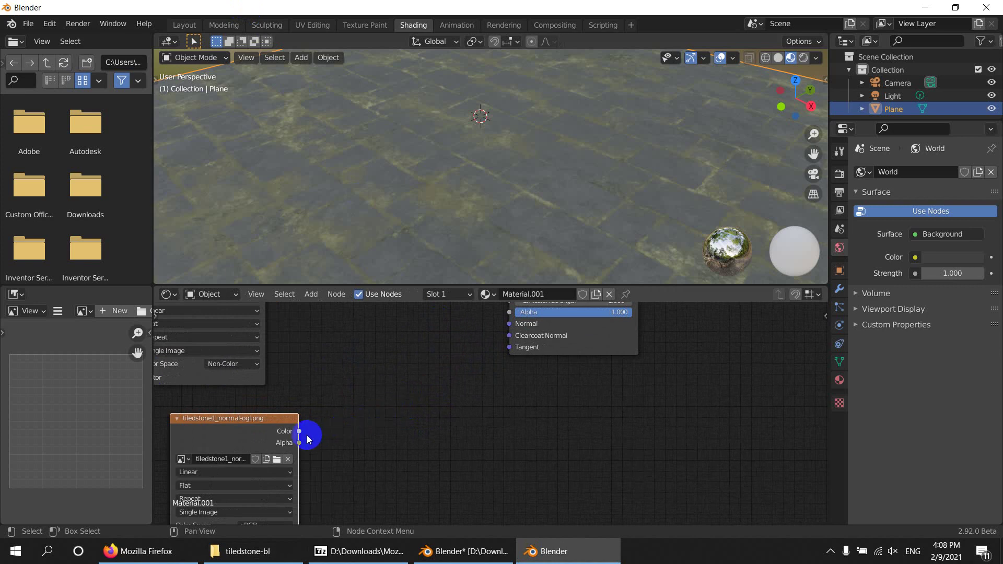
Connect the normal-ogl texture's Color output to the Principled BSDF's Normal input and view the plane from a lower angle.
drag(299, 431, 510, 324)
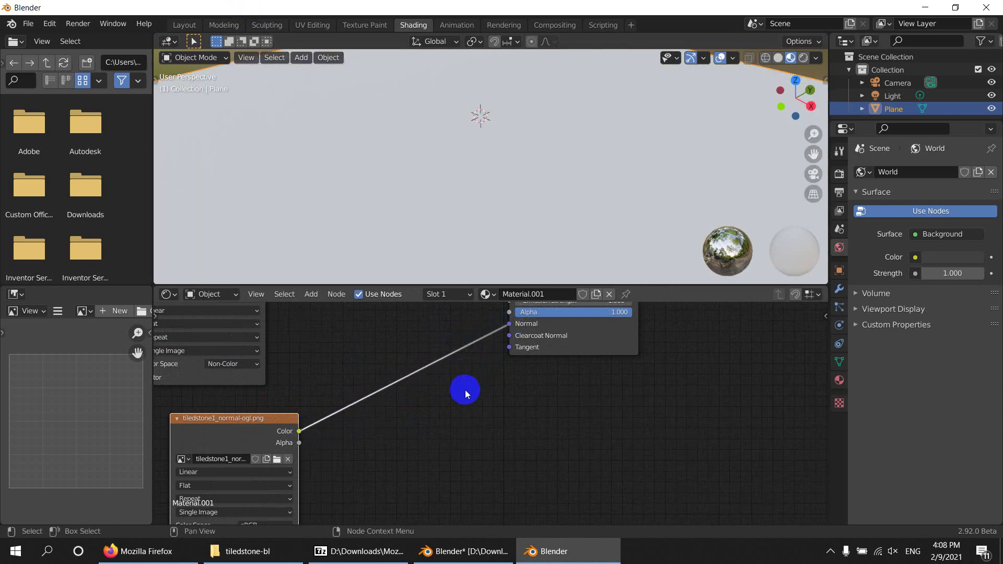
middle_drag(517, 134, 574, 144)
middle_drag(441, 410, 472, 411)
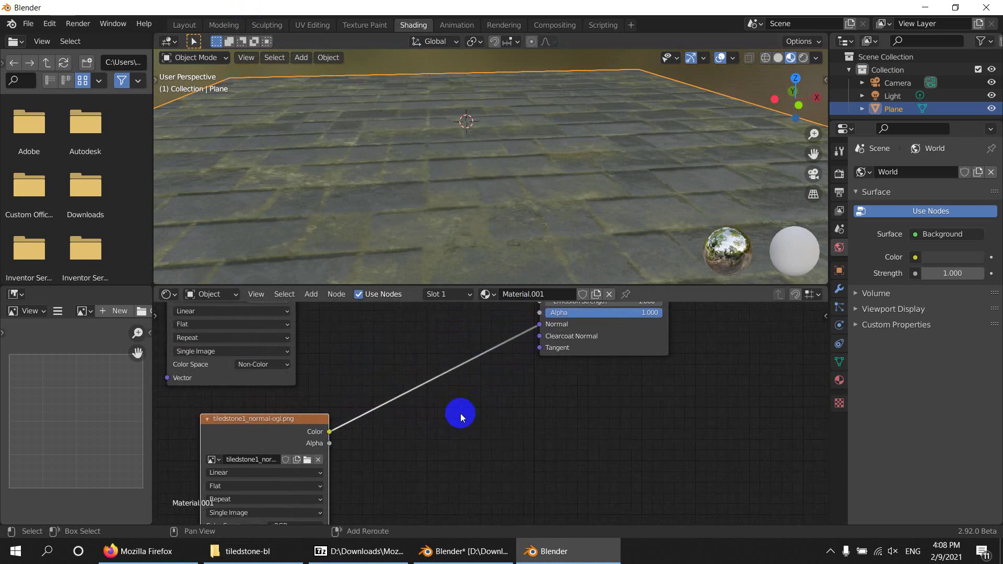
Insert a Normal Map node between the normal-ogl texture and the shader's Normal input, and set its UV map to UVMap.
key(shift+a)
mouse_move(454, 409)
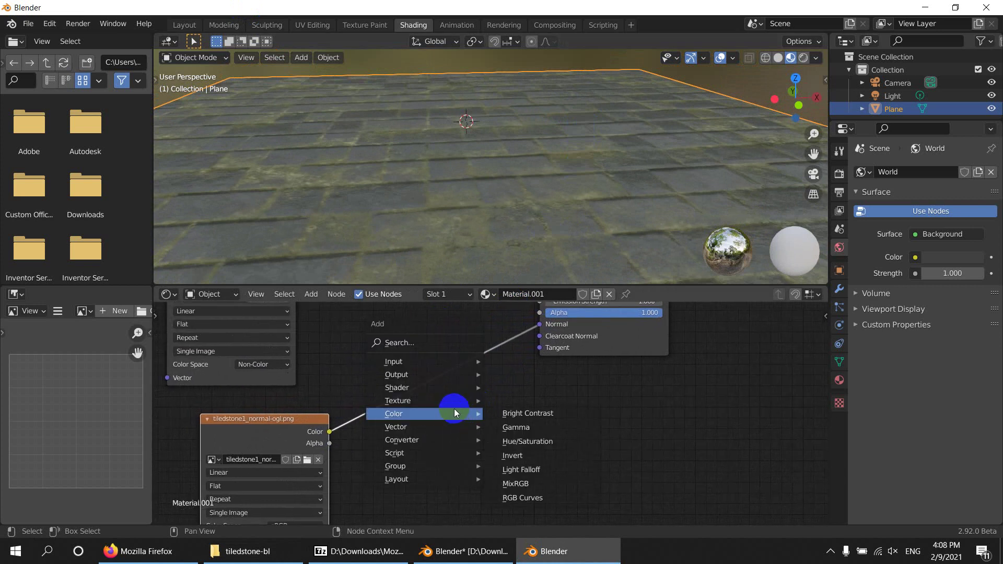
click(417, 342)
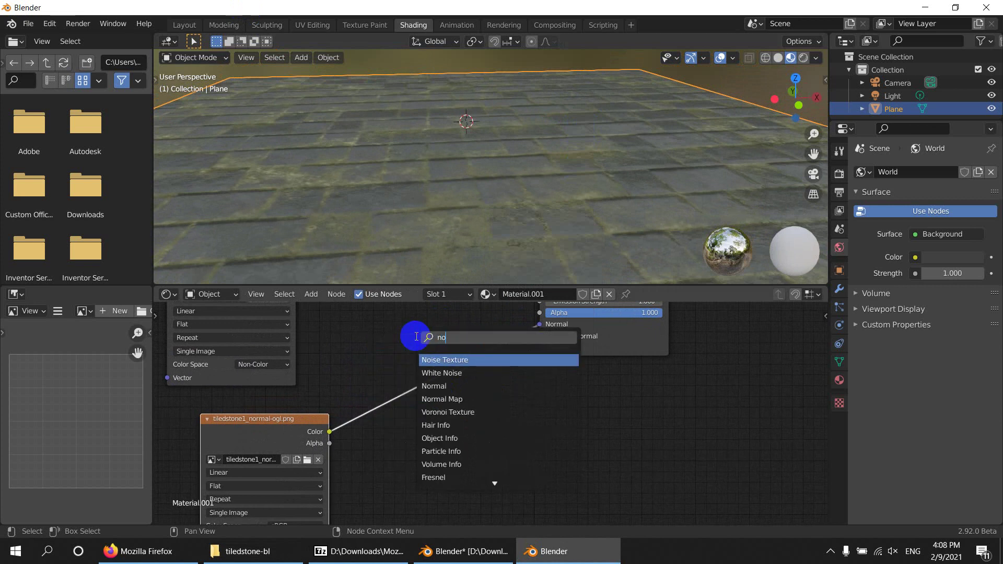
text(norm)
click(456, 373)
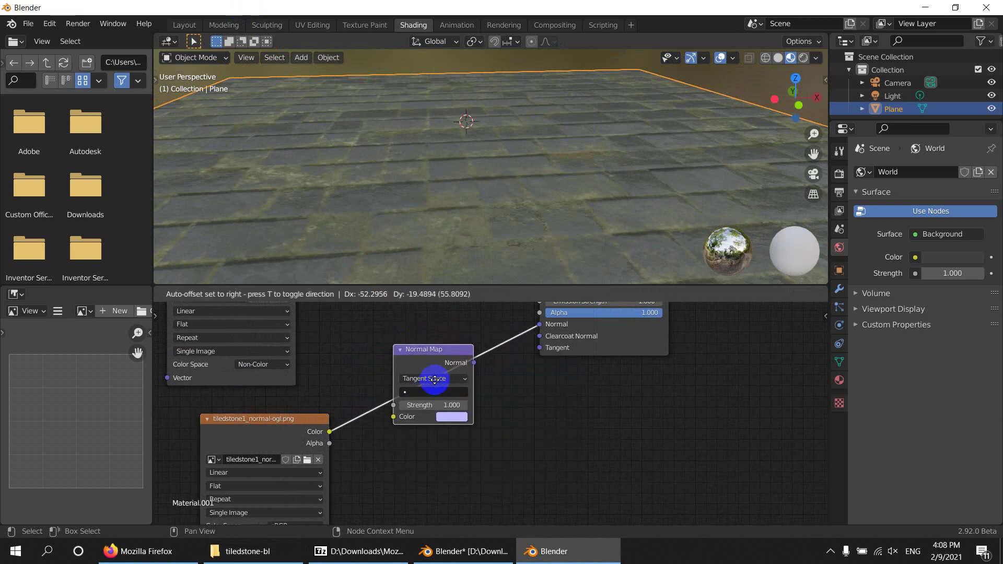
click(434, 382)
click(451, 393)
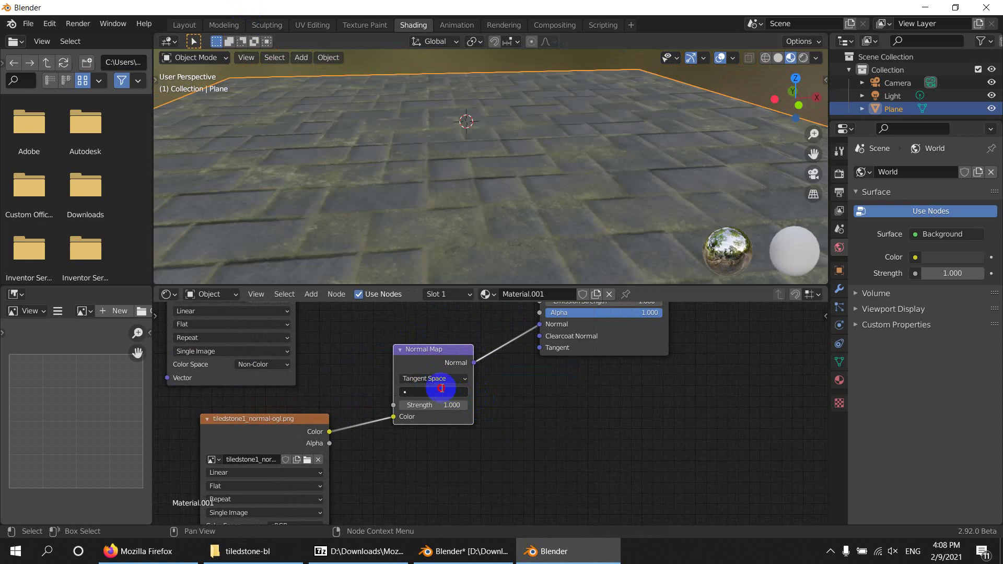
click(516, 407)
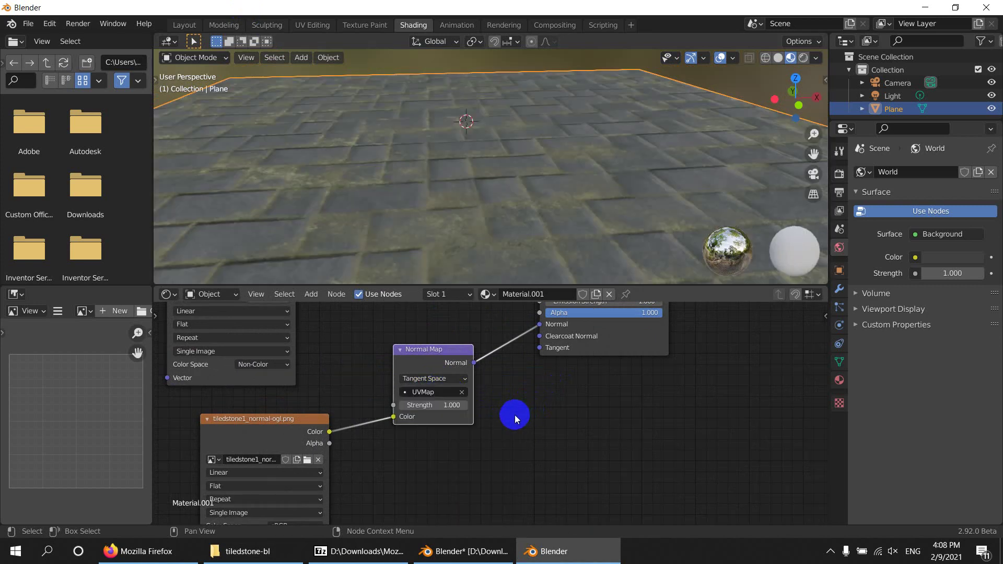
middle_drag(515, 414, 504, 473)
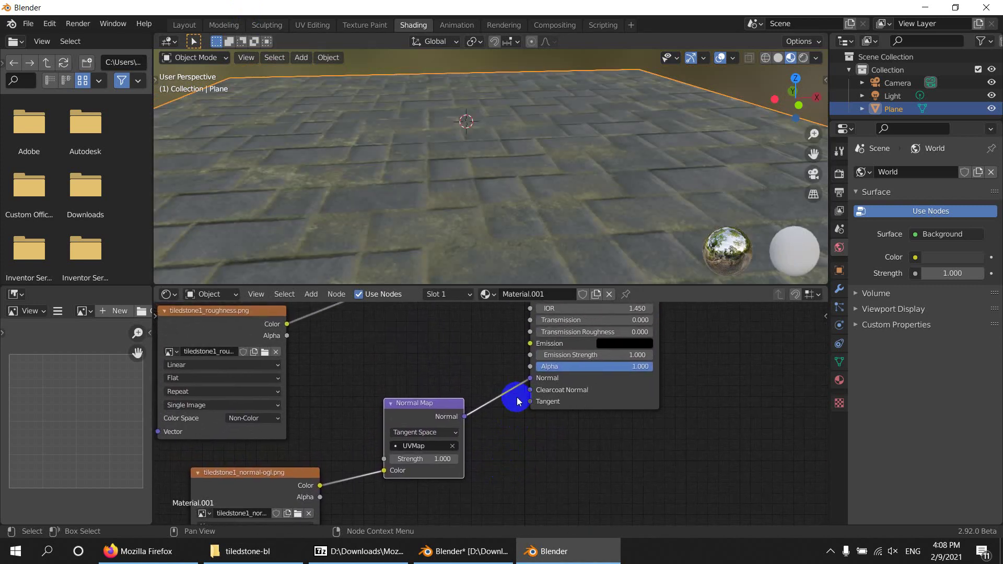
Try a different Strength on the Normal Map node while viewing the plane from a lower angle, and set it back to 1.
scroll(510, 399, down, 1)
middle_drag(481, 248, 610, 173)
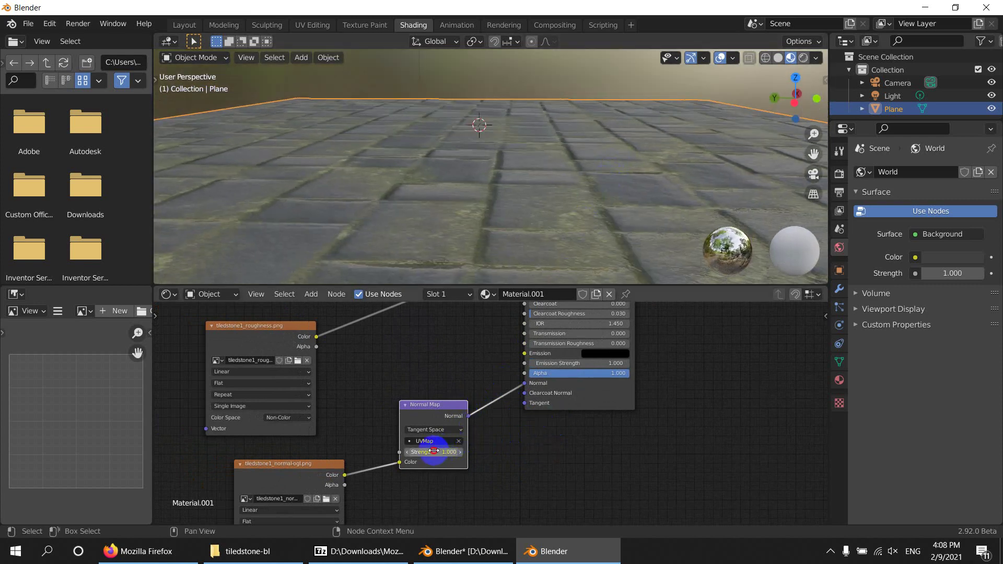
mouse_move(433, 451)
mouse_down()
mouse_move(463, 451)
mouse_move(444, 459)
mouse_up()
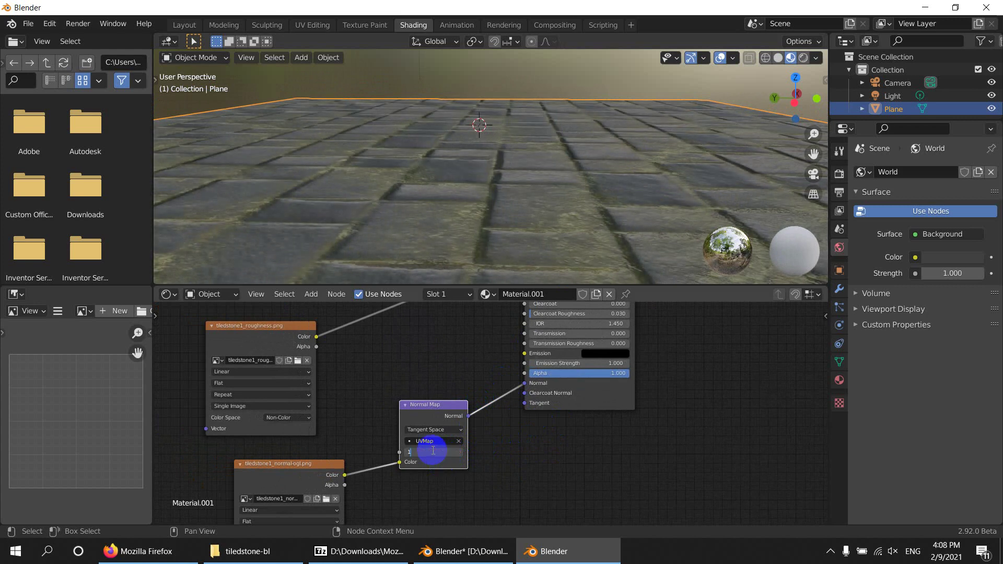
key(Return)
Insert a Bump node between the Normal Map node and the shader's Normal input, spacing the Bump and Normal Map nodes apart.
key(shift+a)
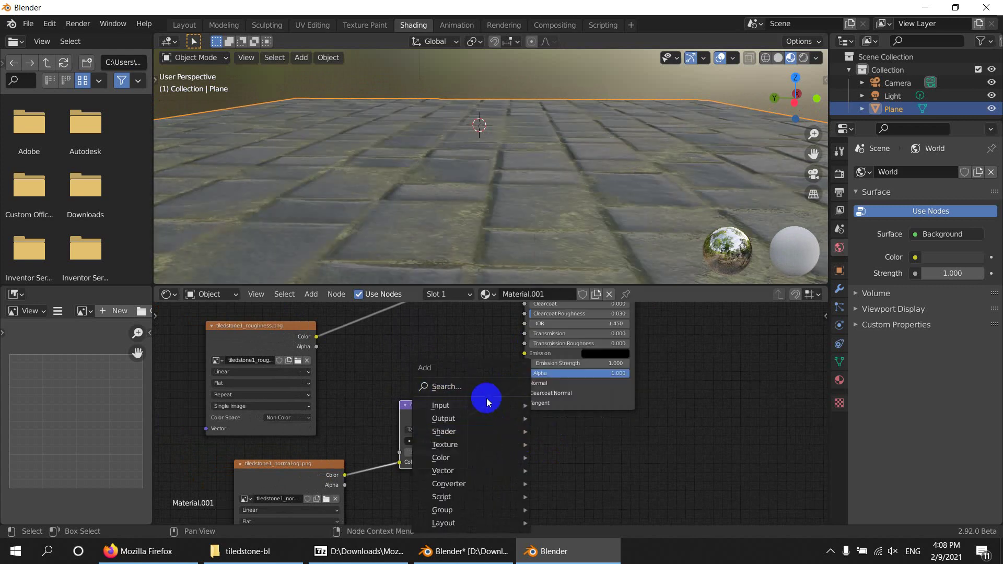
click(462, 382)
text(bum)
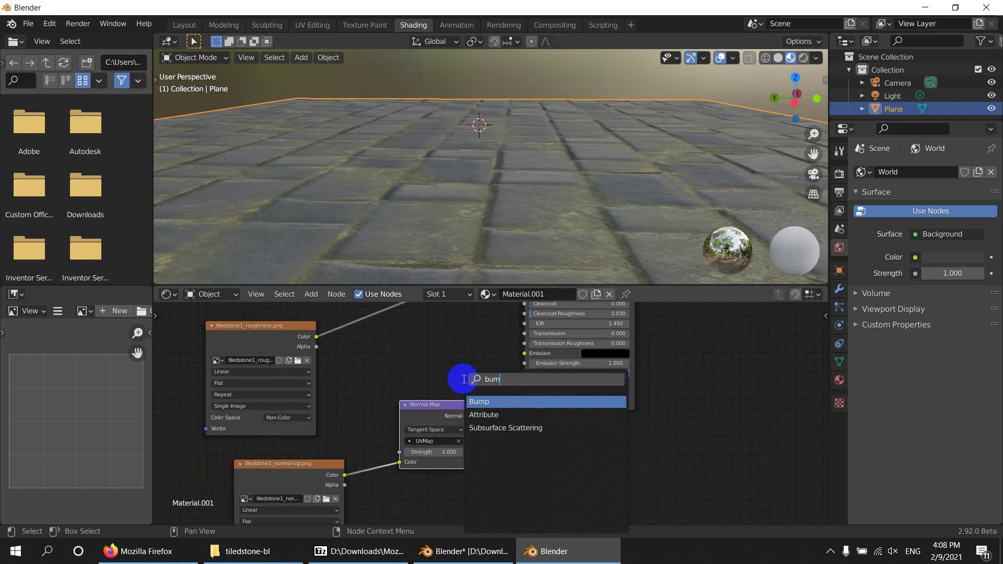
text(p)
click(493, 401)
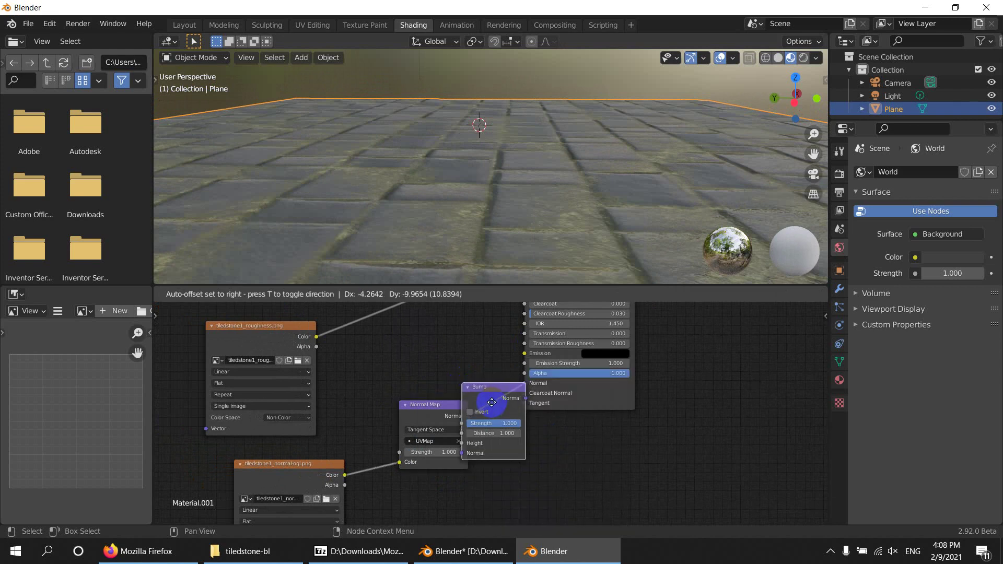
click(572, 432)
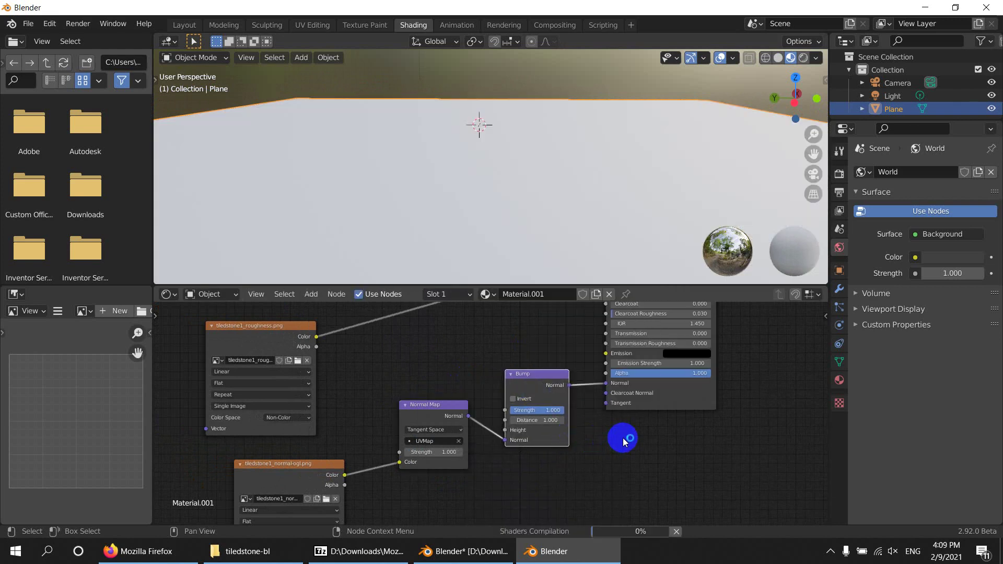
scroll(623, 437, up, 5)
middle_drag(630, 430, 531, 449)
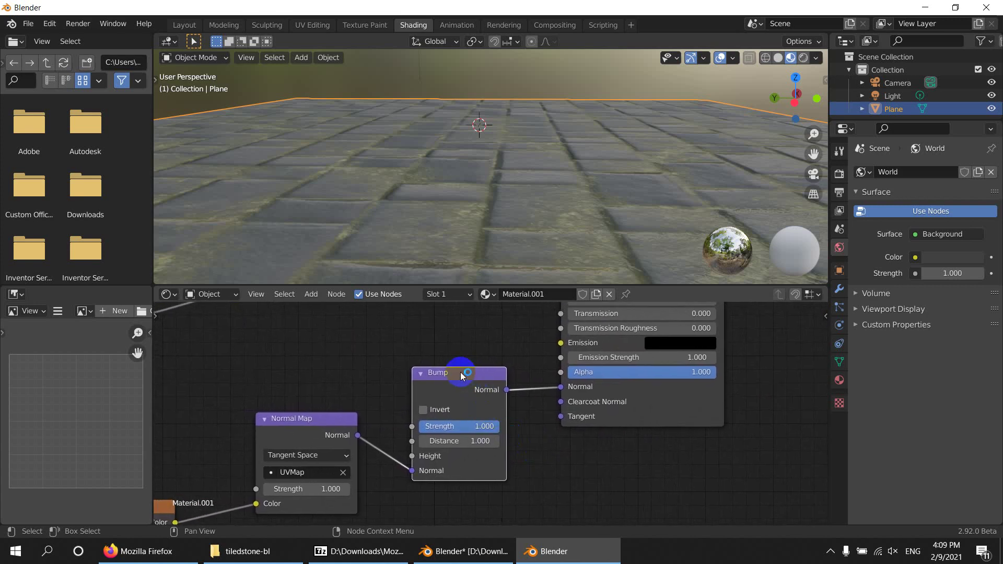
drag(460, 370, 474, 340)
drag(320, 418, 319, 466)
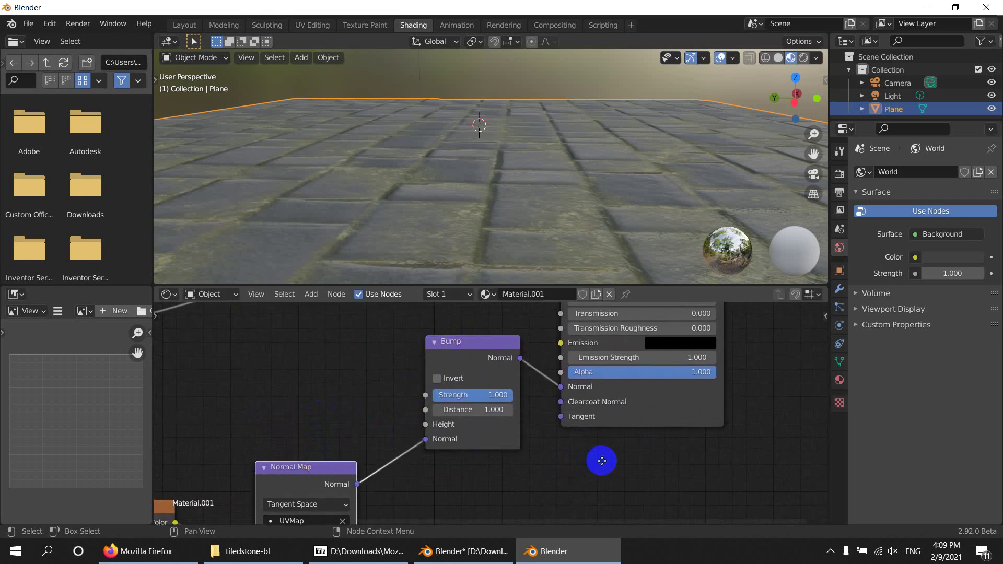
Add tiledstone1_AO.png from the tiledstone-bl folder as an image texture node beside the Bump node.
middle_drag(601, 461, 696, 459)
scroll(486, 487, down, 1)
click(247, 551)
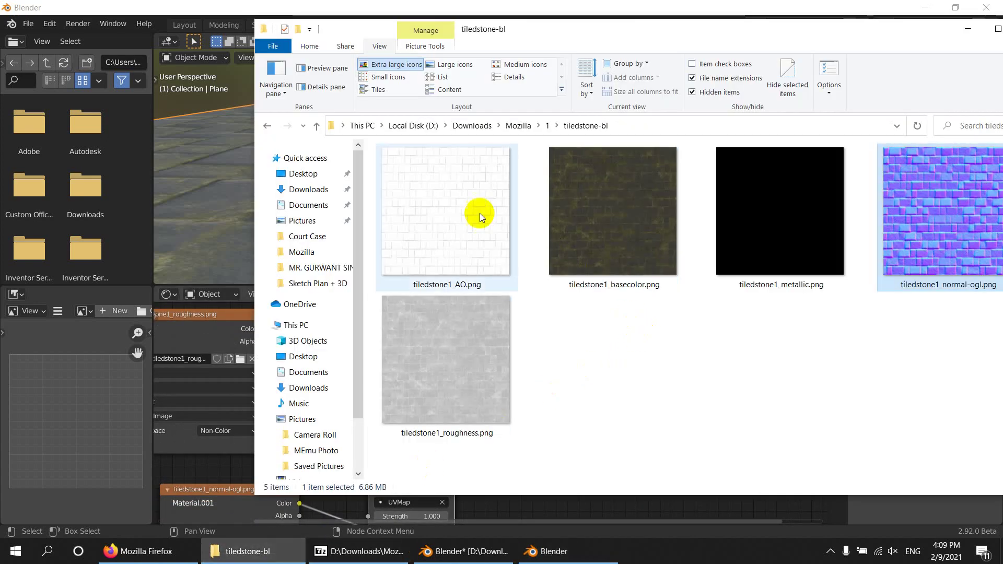
drag(468, 27, 838, 48)
drag(853, 223, 437, 340)
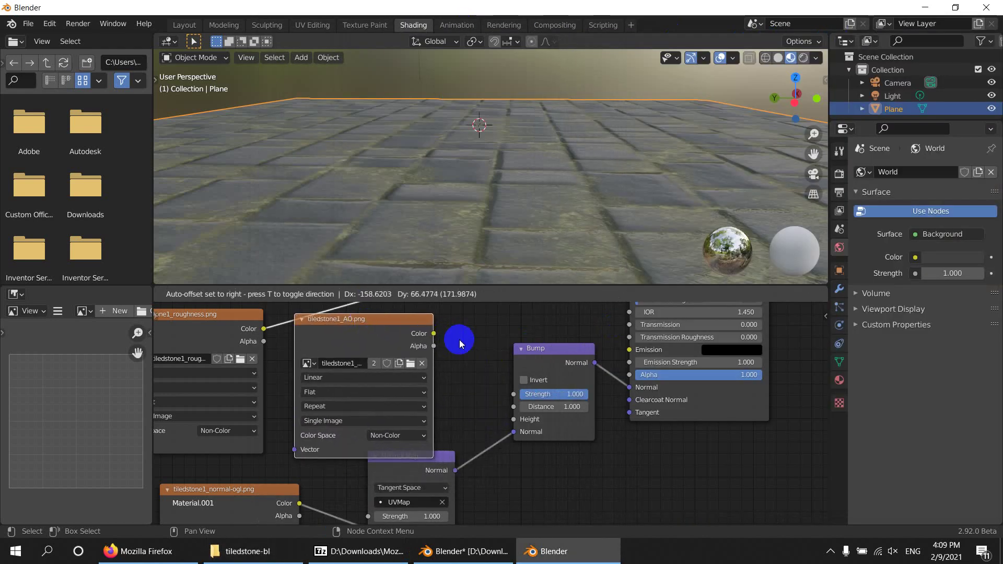
click(440, 334)
key(ctrl+z)
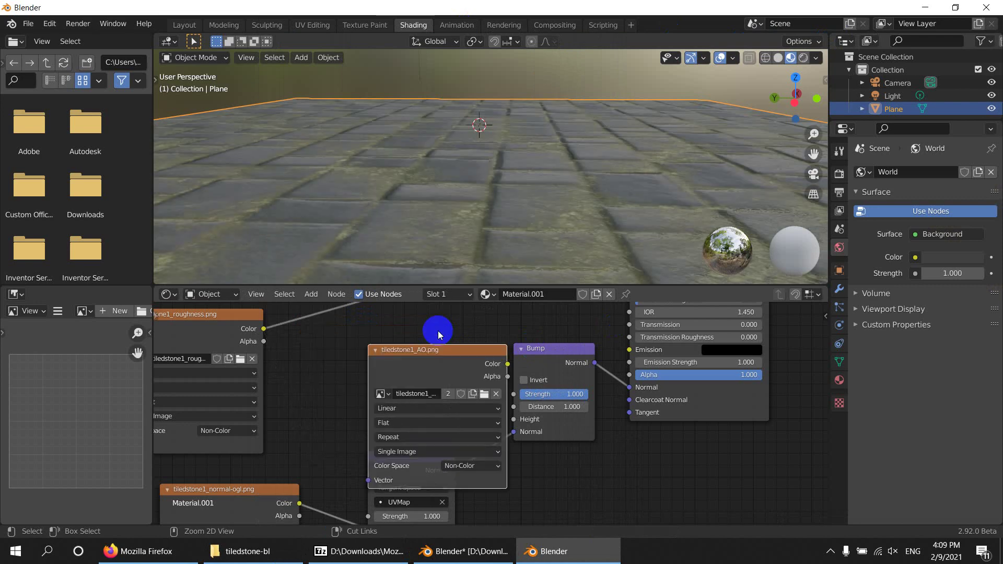
key(ctrl+shift+z)
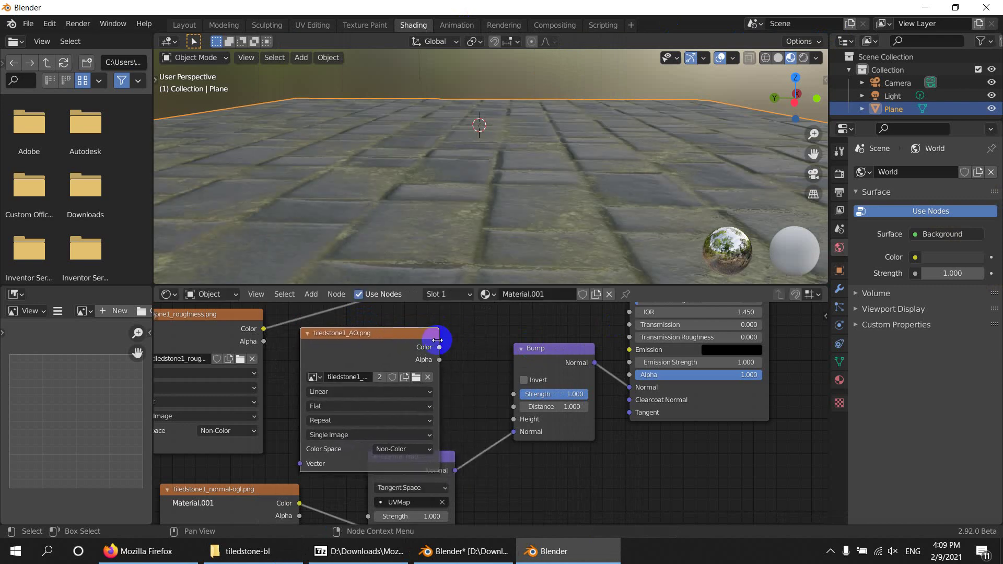
Connect the new AO texture's Color output to the Bump node's Height input and shift the texture node slightly away.
drag(439, 352, 487, 409)
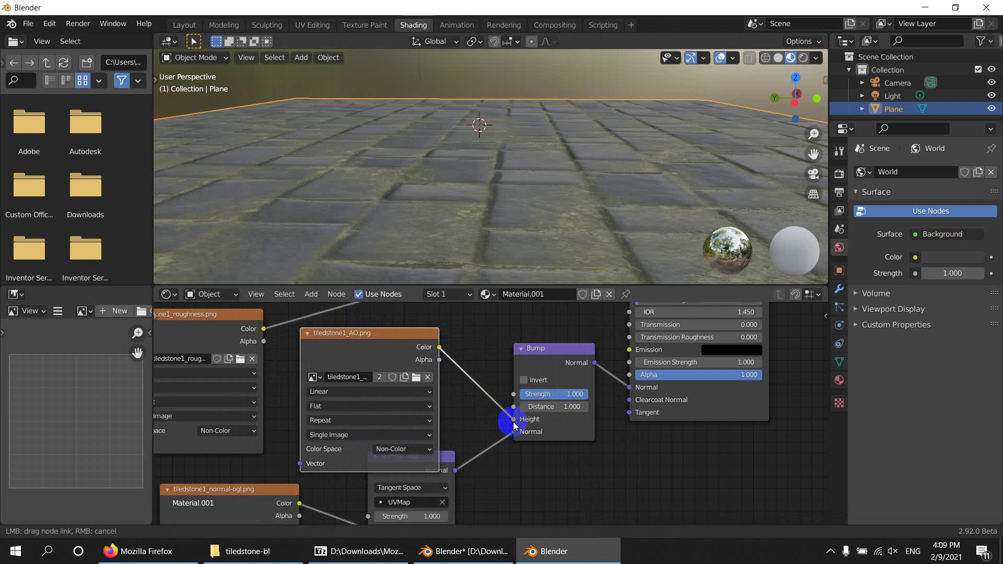
drag(515, 426, 512, 426)
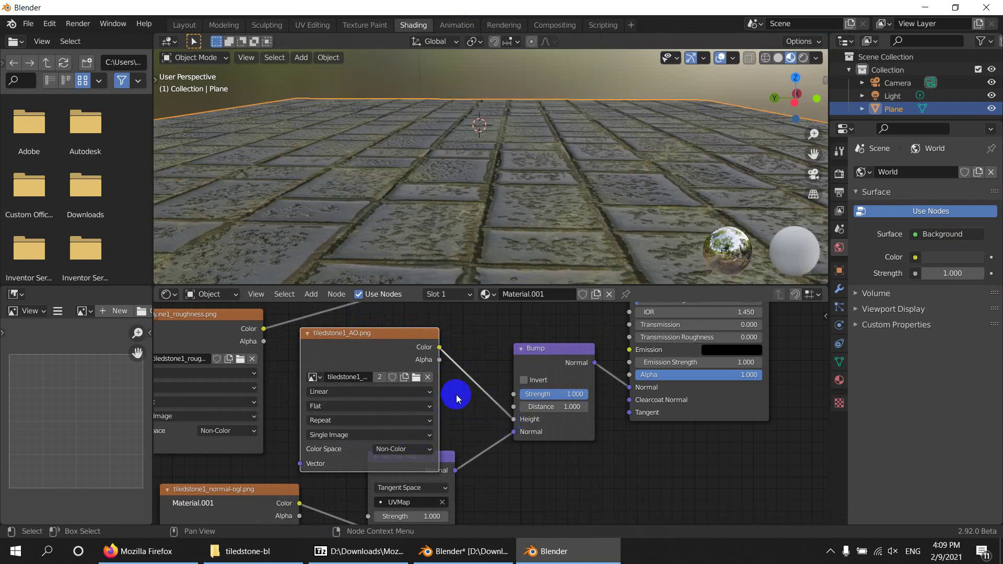
drag(392, 340, 379, 326)
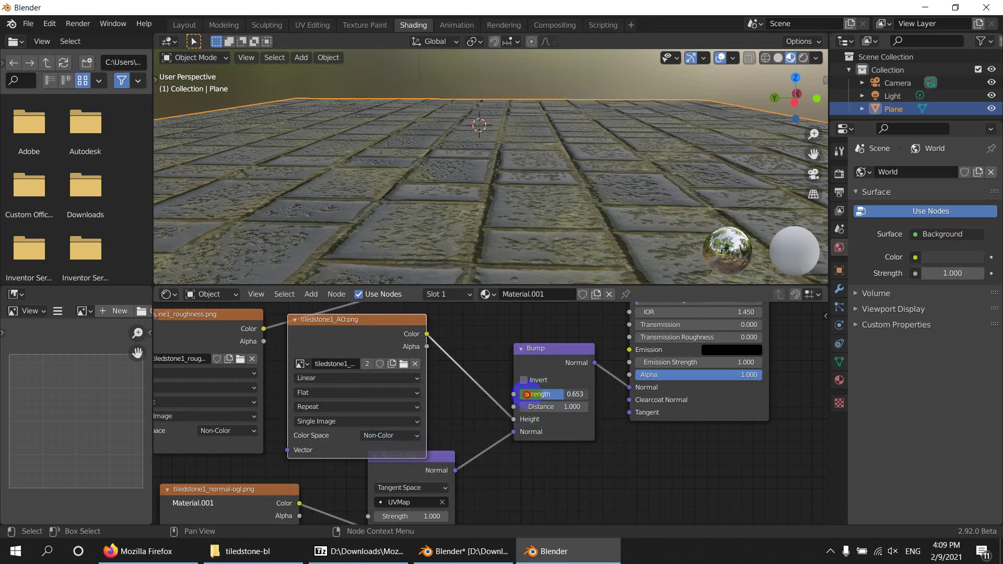
Reduce the Bump node's Strength to 0.213, checking the stone surface from several angles.
drag(525, 395, 489, 399)
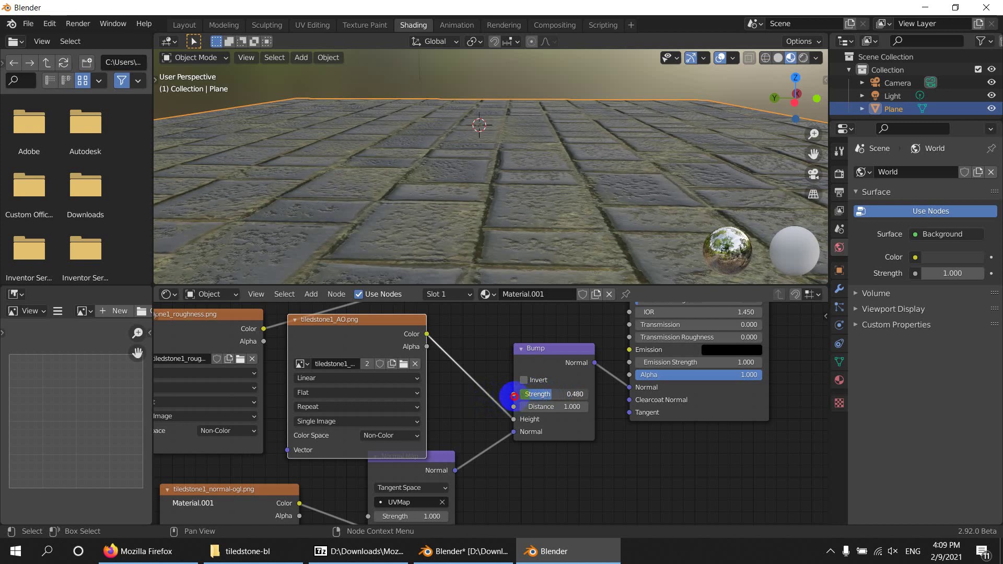
middle_drag(474, 213, 642, 240)
scroll(554, 399, up, 2)
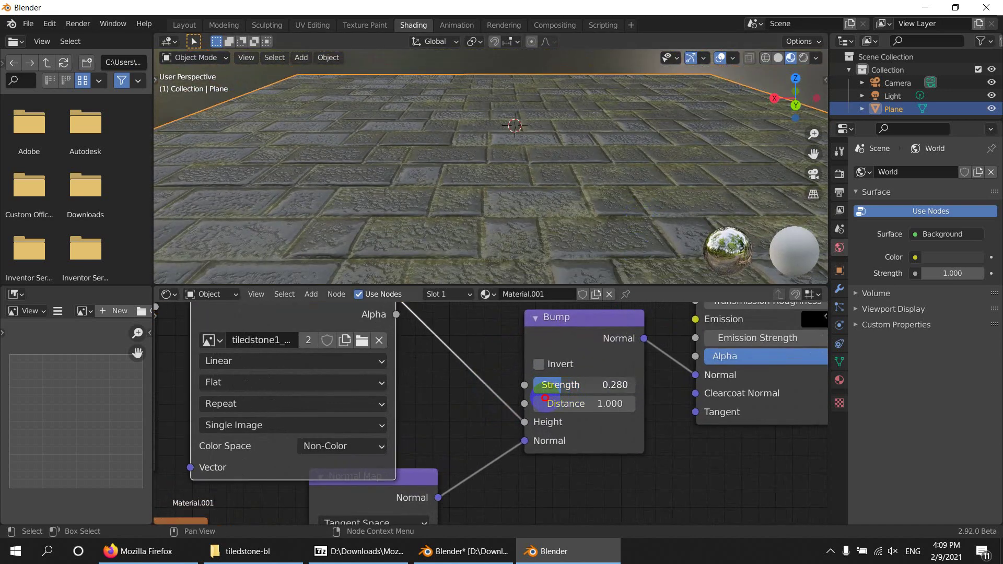
drag(538, 401, 537, 402)
middle_drag(428, 236, 561, 248)
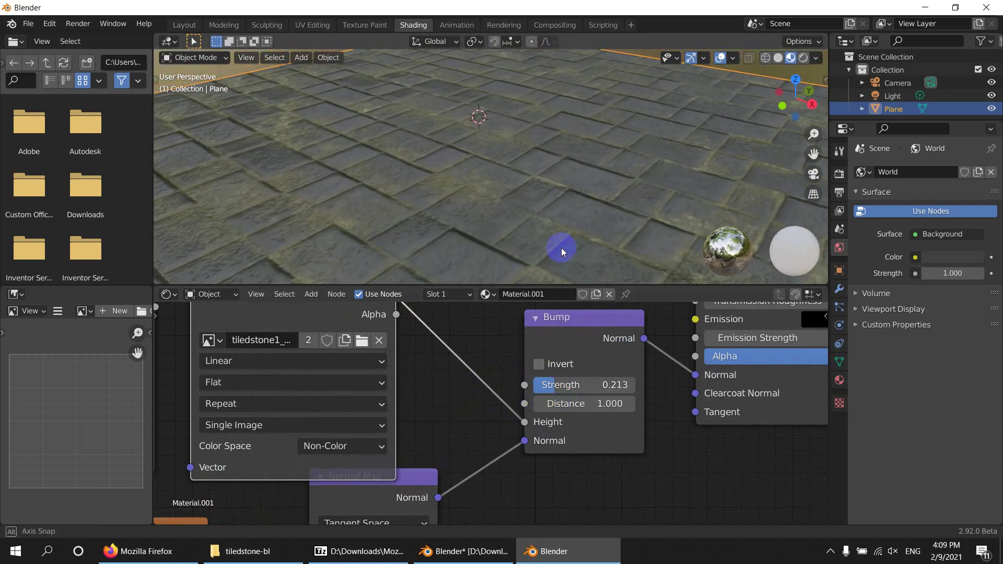
Insert a ColorRamp node between the roughness texture's Color output and the shader's Roughness input.
scroll(433, 418, down, 4)
scroll(487, 392, down, 3)
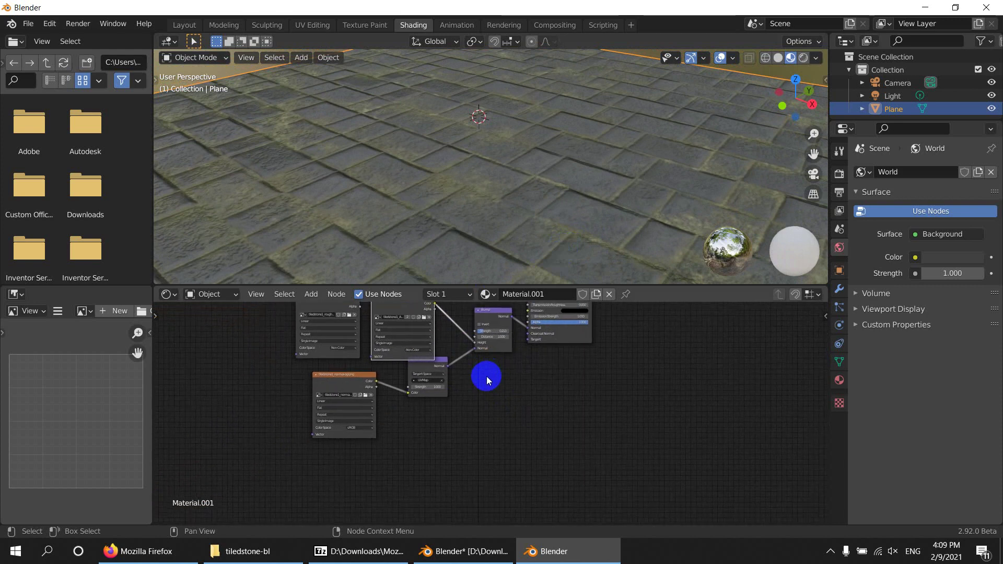
drag(508, 486, 403, 462)
shift+click(350, 435)
scroll(486, 356, up, 5)
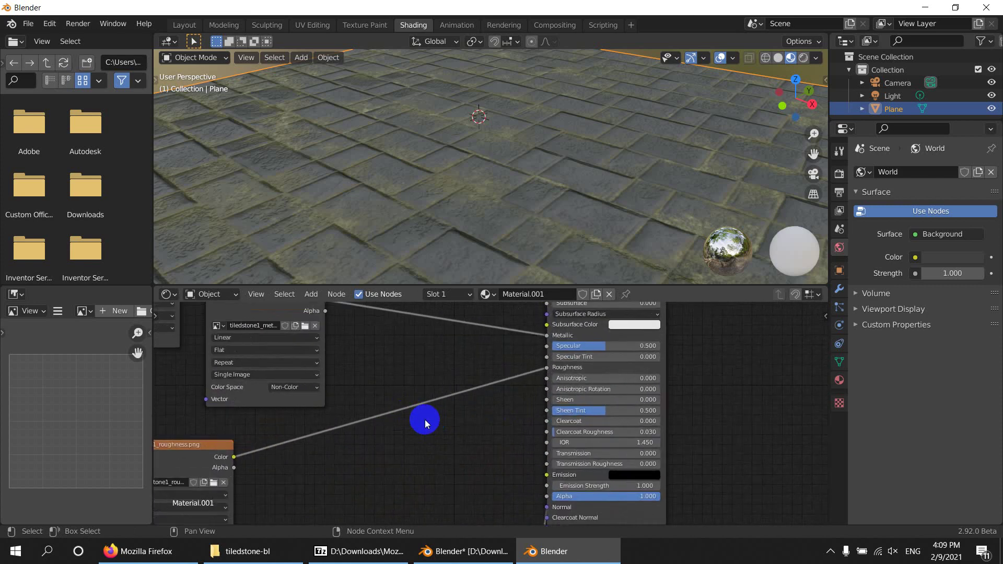
scroll(384, 441, up, 2)
key(shift+a)
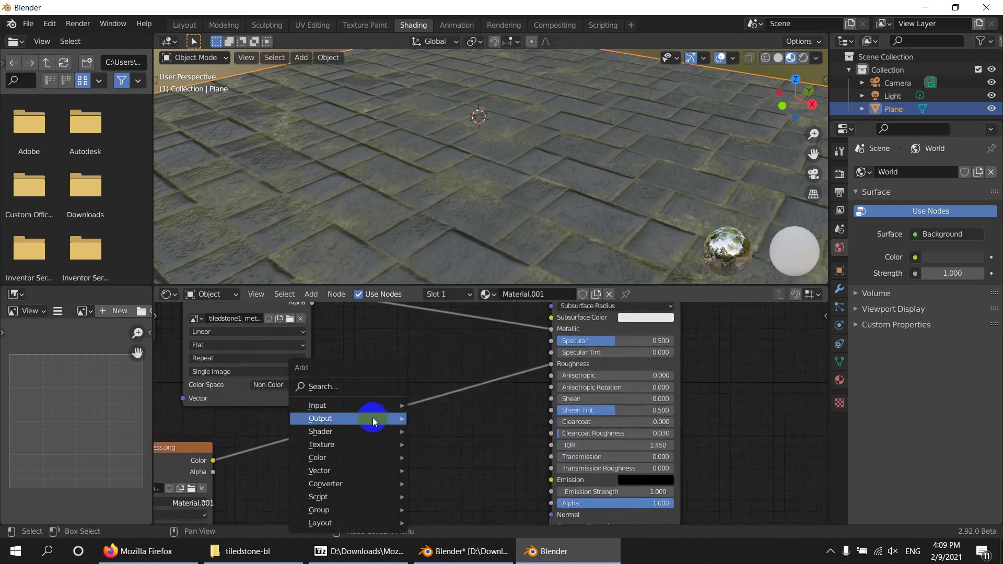
click(369, 390)
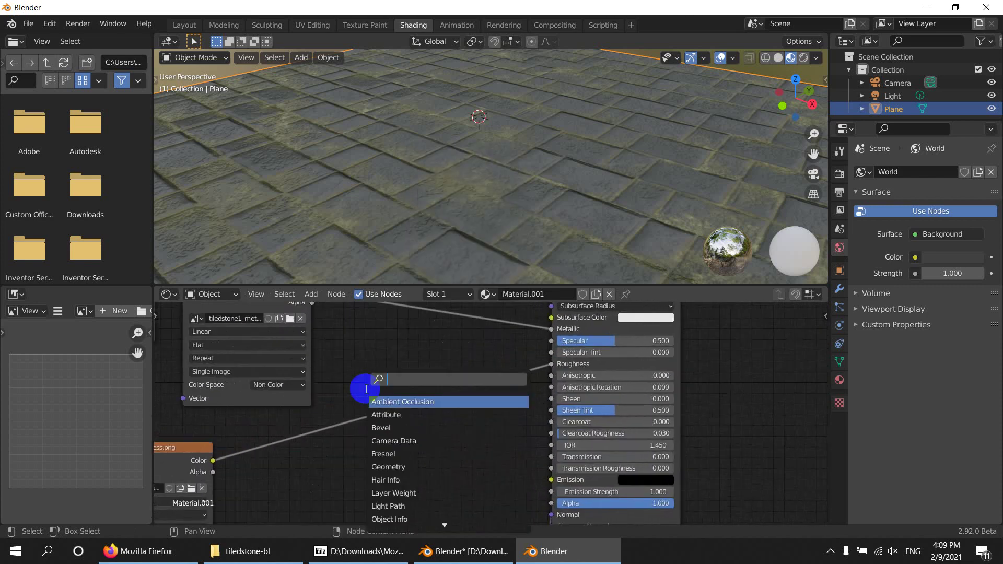
text(col)
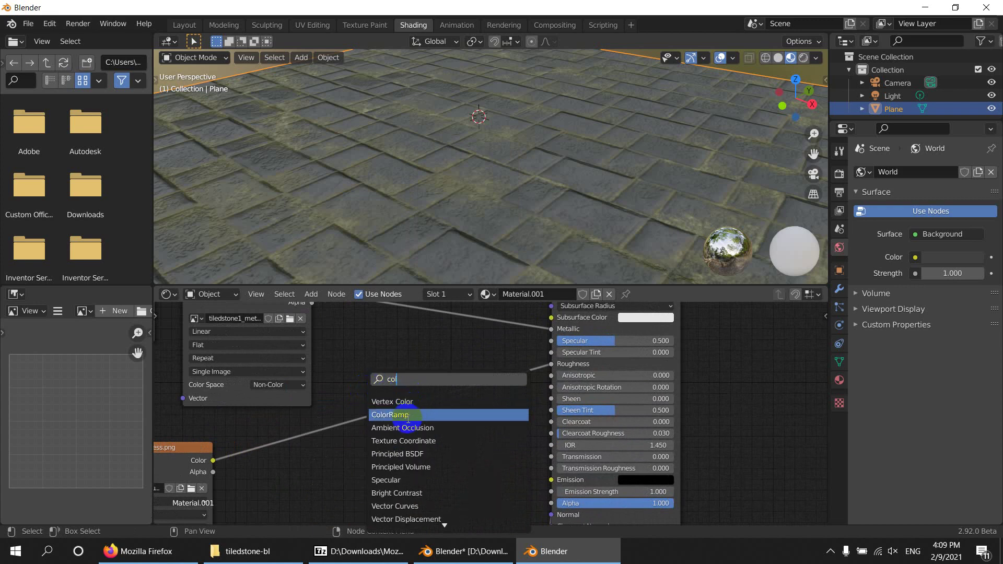
click(392, 414)
click(372, 409)
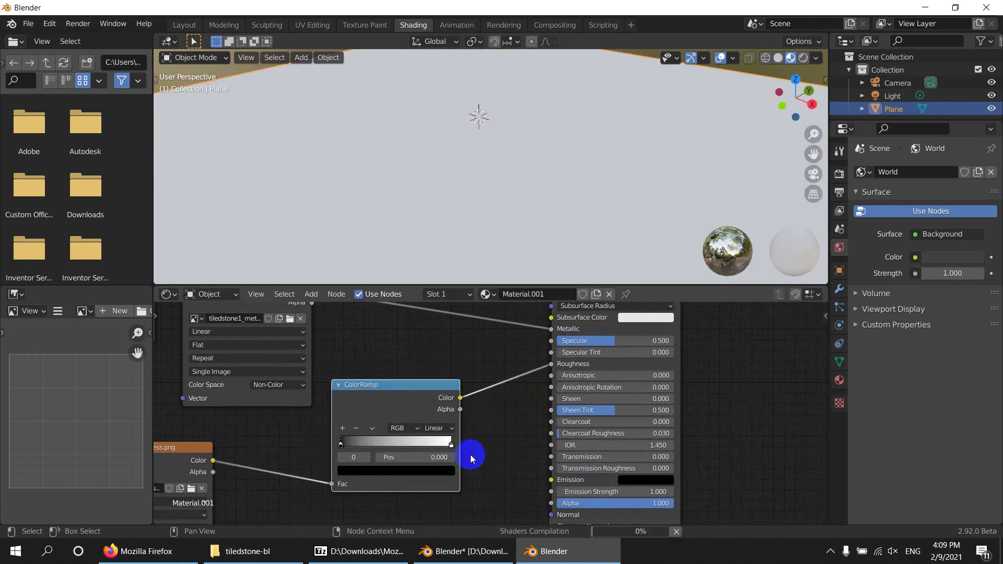
Move the ColorRamp's black stop to position 0.467 and check the surface shine from different angles.
scroll(470, 455, up, 3)
scroll(485, 449, up, 1)
middle_drag(449, 224, 584, 217)
click(386, 380)
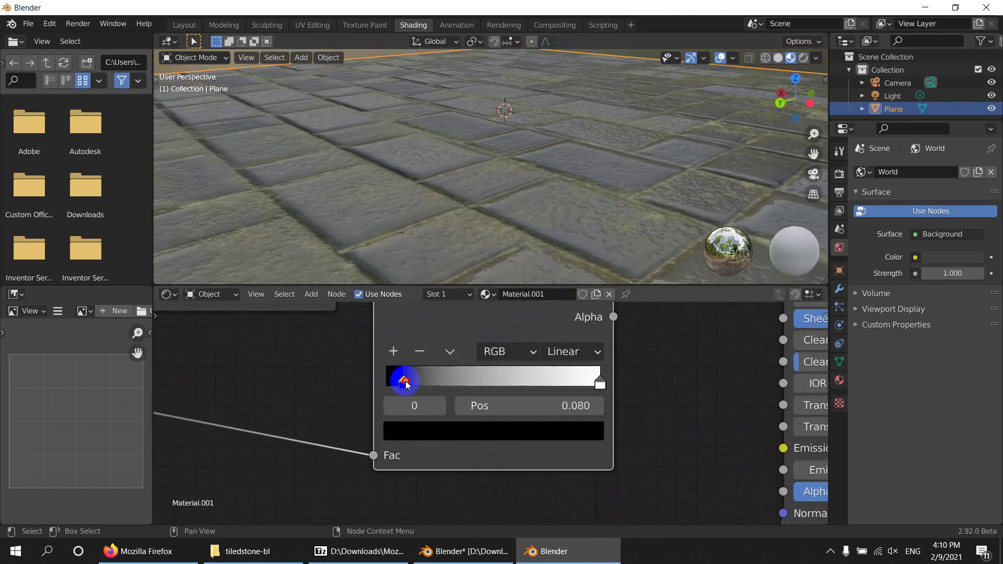
drag(406, 384, 487, 389)
scroll(461, 146, down, 3)
middle_drag(462, 147, 381, 191)
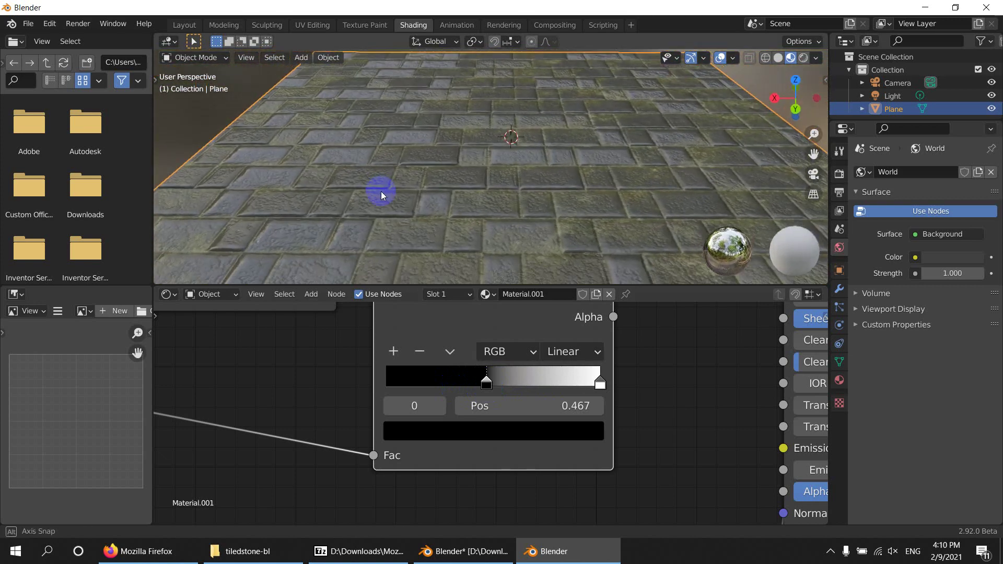
Enlarge the node editor over the 3D viewport and review the material's complete node tree.
scroll(510, 404, down, 2)
scroll(509, 403, down, 8)
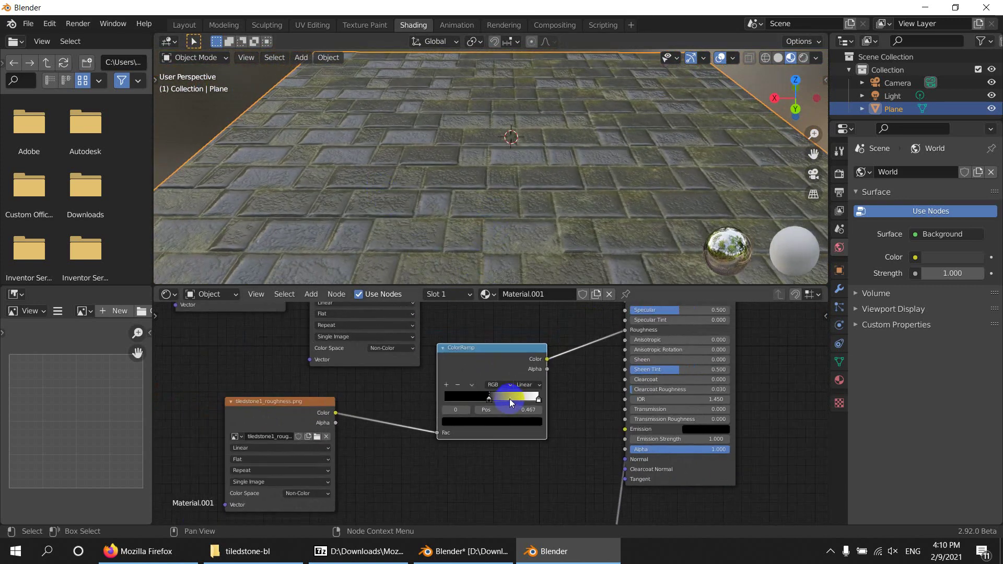
scroll(509, 403, down, 1)
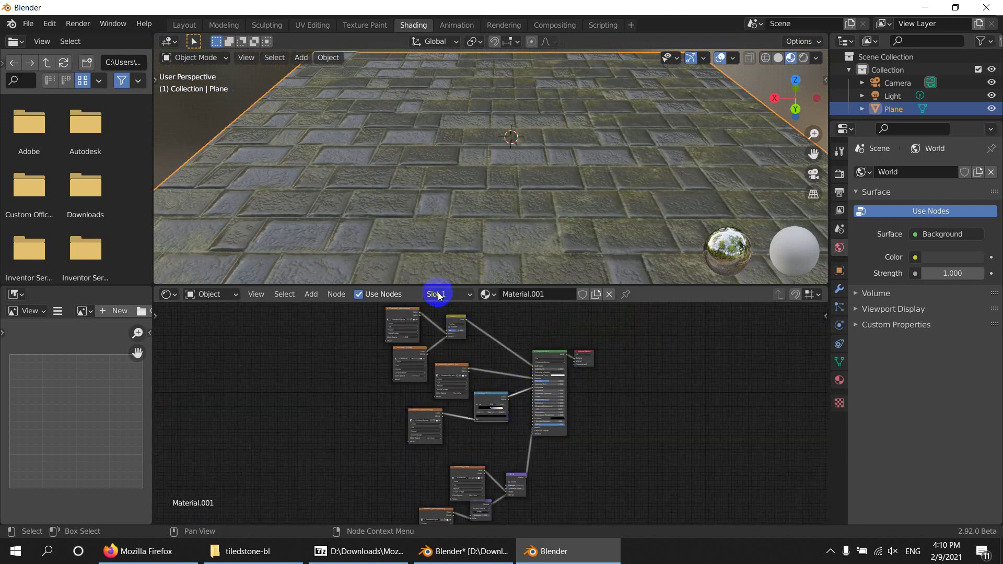
drag(288, 283, 314, 52)
scroll(531, 385, up, 4)
scroll(562, 360, up, 1)
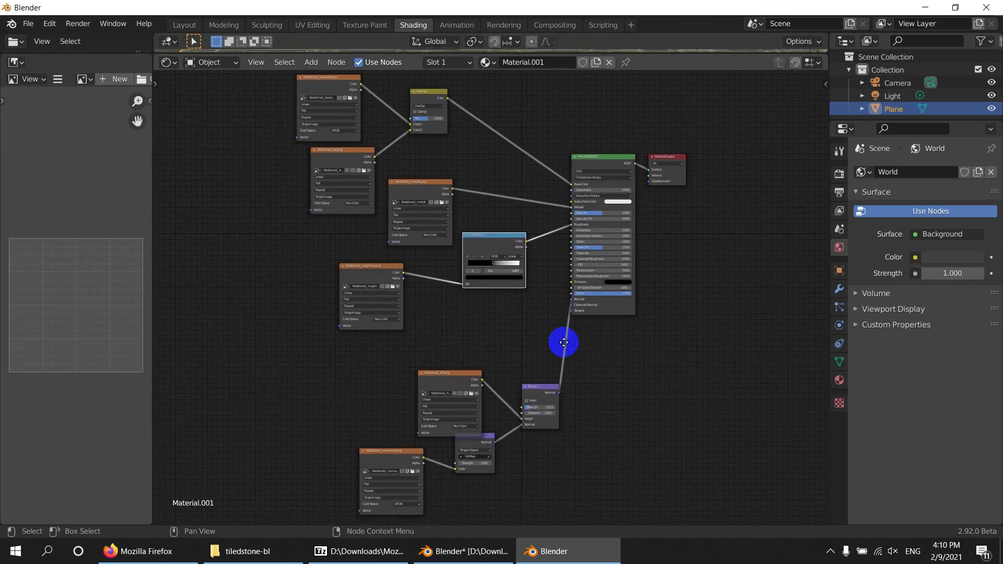
scroll(497, 139, up, 2)
middle_drag(497, 142, 502, 298)
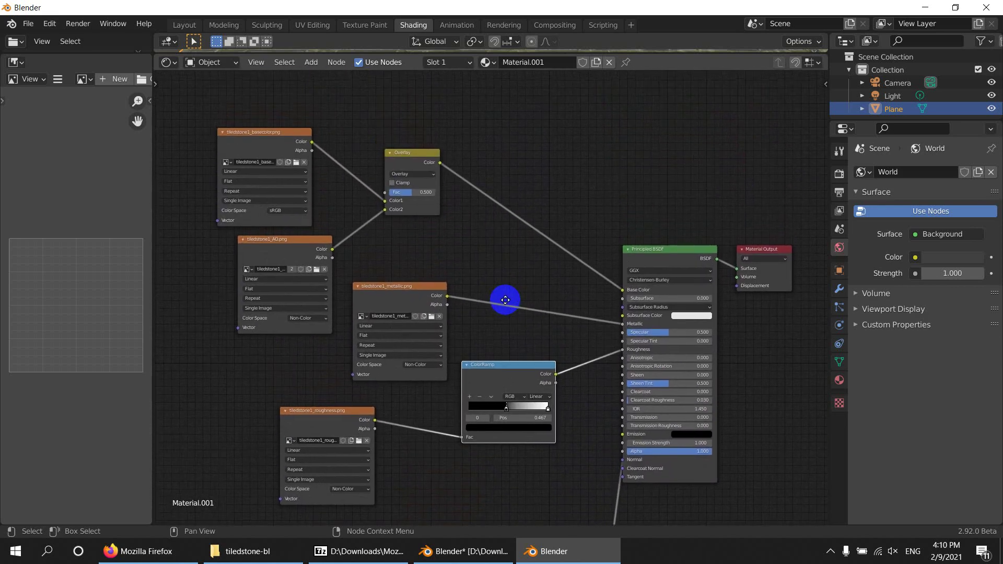
scroll(550, 340, up, 1)
middle_drag(555, 324, 561, 175)
middle_drag(575, 367, 582, 202)
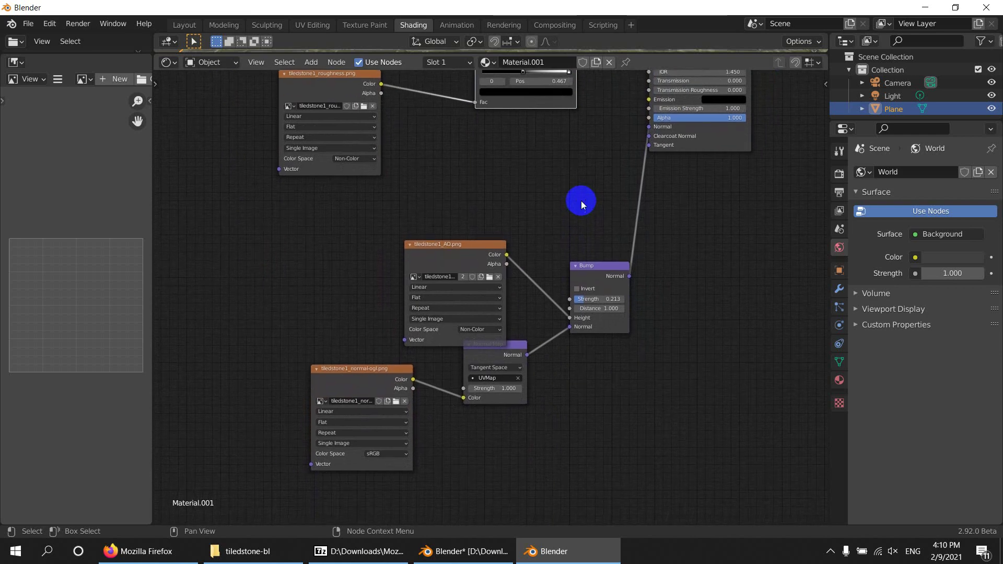
Move the Normal Map node clear of the overlapping AO texture and review the nodes feeding Base Color.
drag(515, 350, 520, 376)
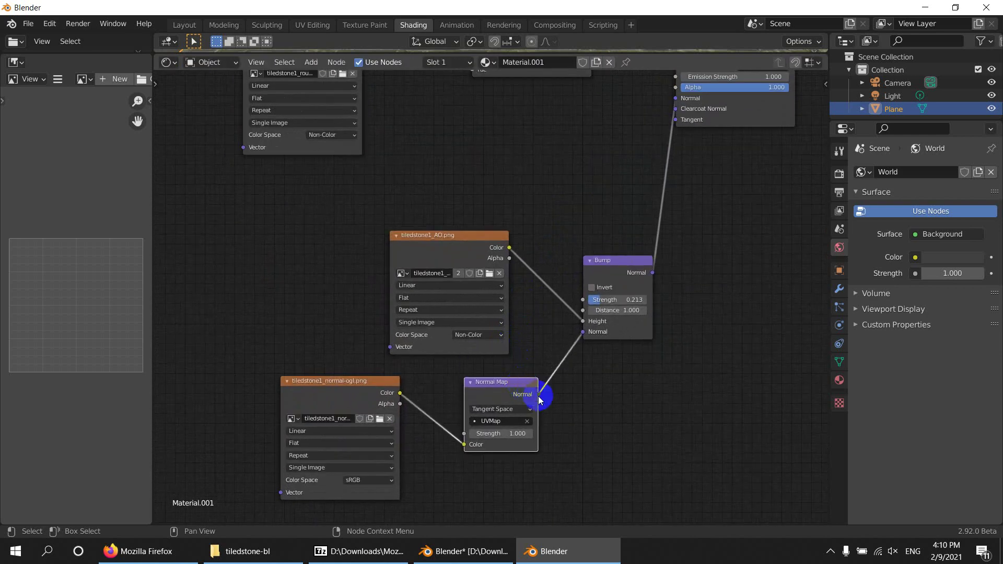
scroll(565, 419, up, 2)
scroll(567, 355, down, 3)
mouse_move(505, 195)
middle_down()
mouse_move(513, 384)
mouse_move(492, 411)
middle_up()
middle_drag(449, 224, 474, 395)
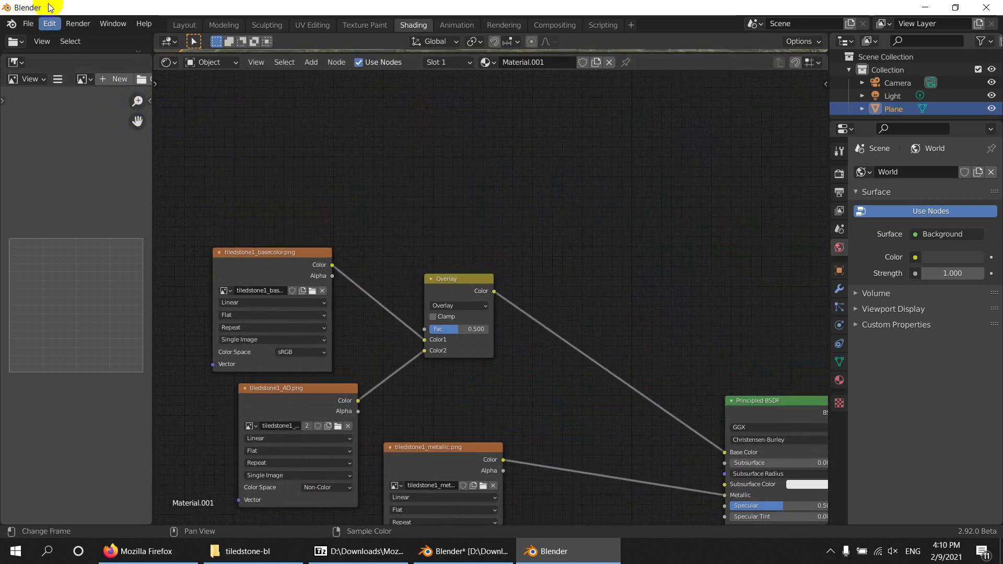
Switch to the Layout workspace, set the viewport to rendered shading and inspect the tiled plane up close and from afar.
click(182, 25)
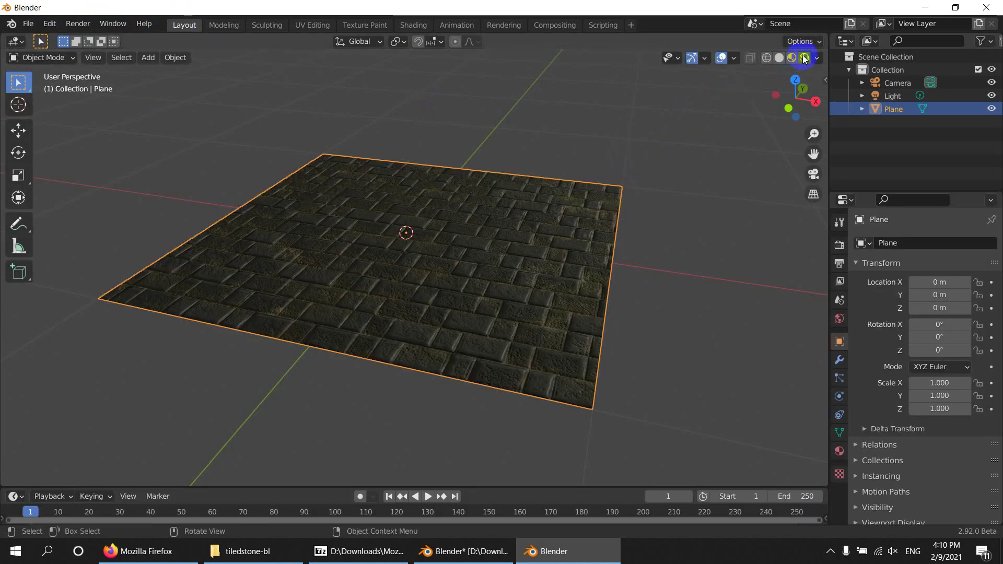
scroll(347, 346, up, 4)
middle_drag(346, 346, 499, 265)
scroll(455, 319, up, 2)
scroll(499, 264, down, 10)
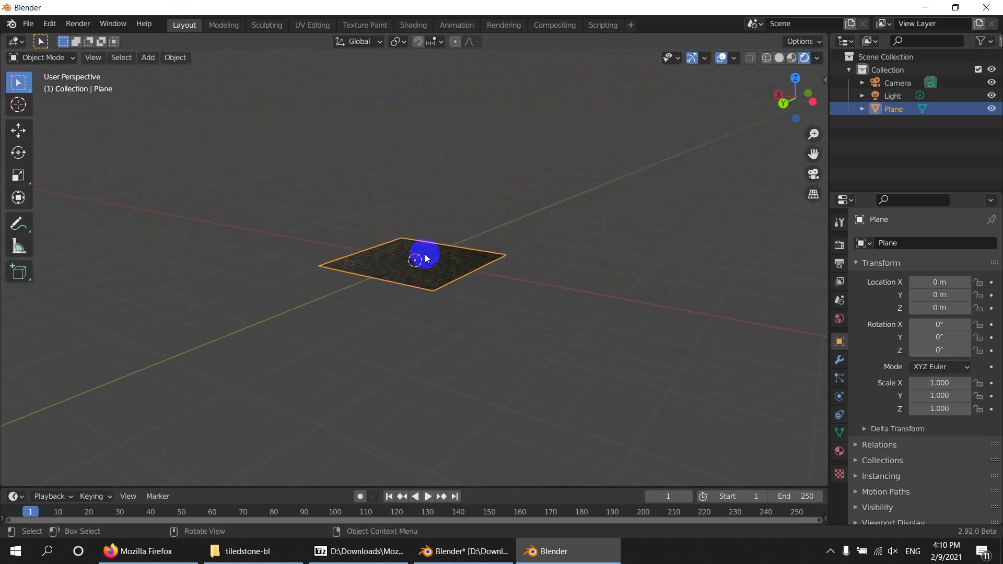
Move the light down close above the tiled plane, to about X 0.84 m, Y 0 m, Z 2.33 m.
scroll(407, 173, up, 3)
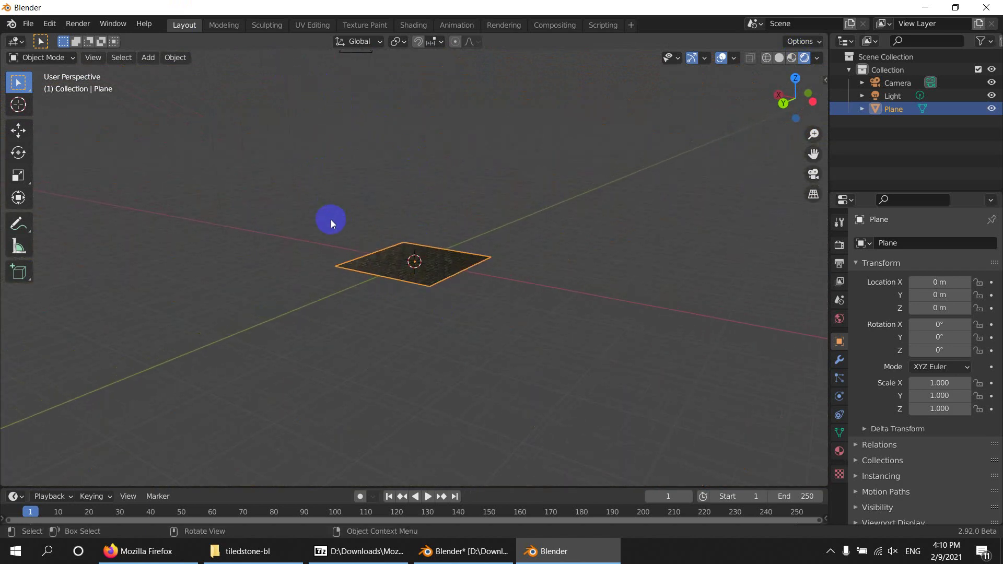
scroll(331, 220, down, 4)
click(307, 98)
scroll(312, 101, up, 3)
scroll(313, 101, down, 2)
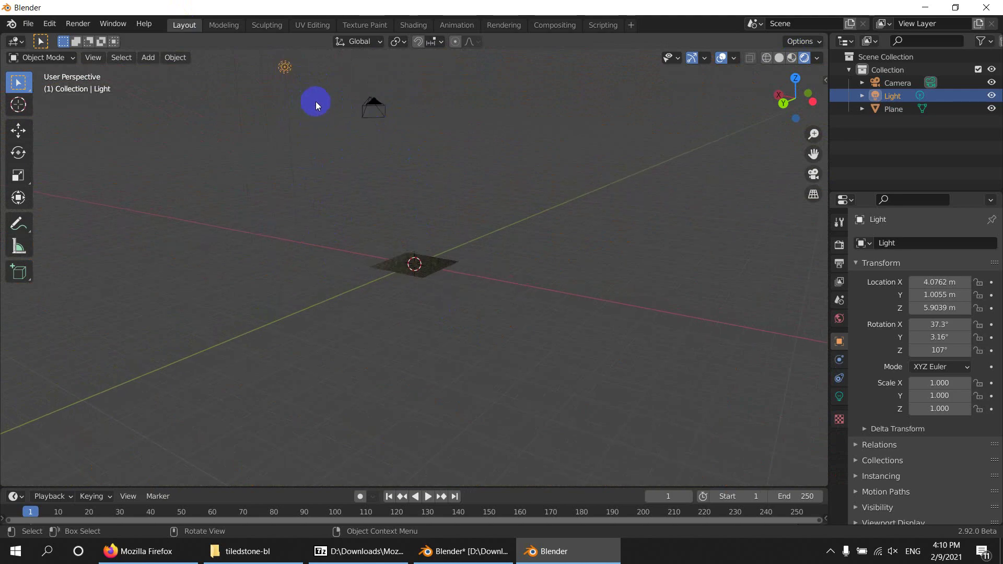
key(g)
click(409, 204)
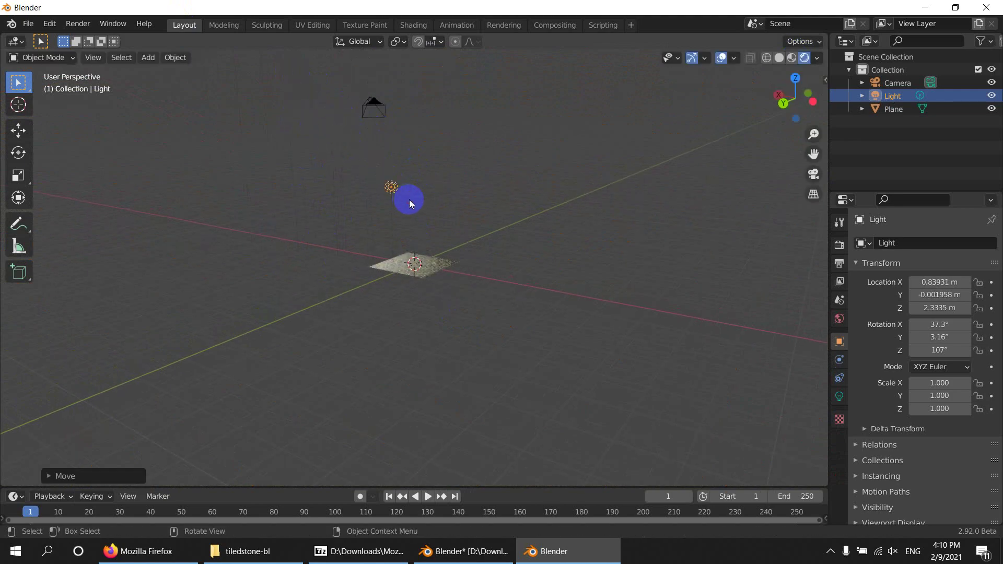
Move the light across the plane to about X -3.27 m, Y 1.55 m, Z 2.95 m and inspect the stone relief up close.
scroll(414, 302, up, 10)
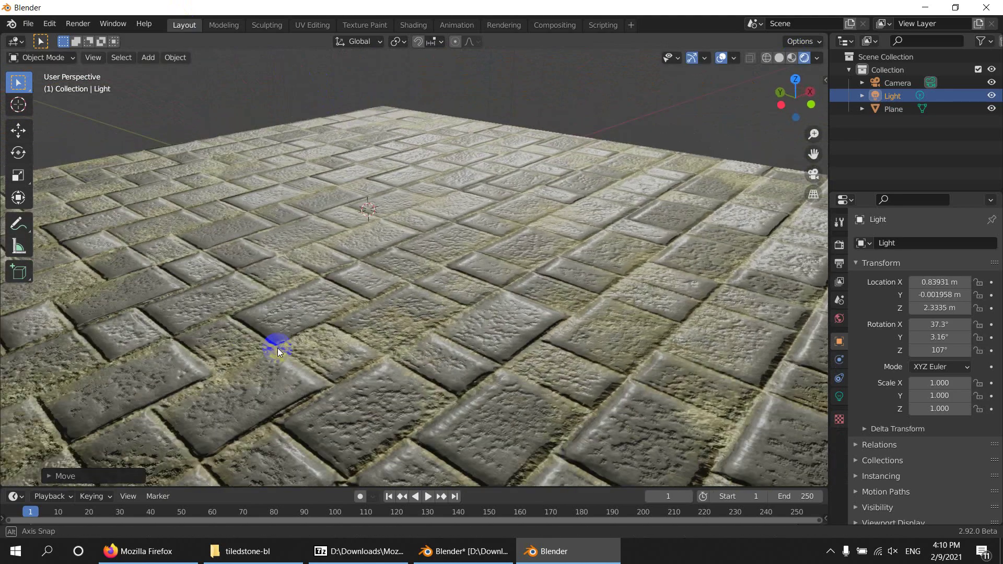
middle_drag(280, 353, 308, 318)
scroll(309, 318, down, 3)
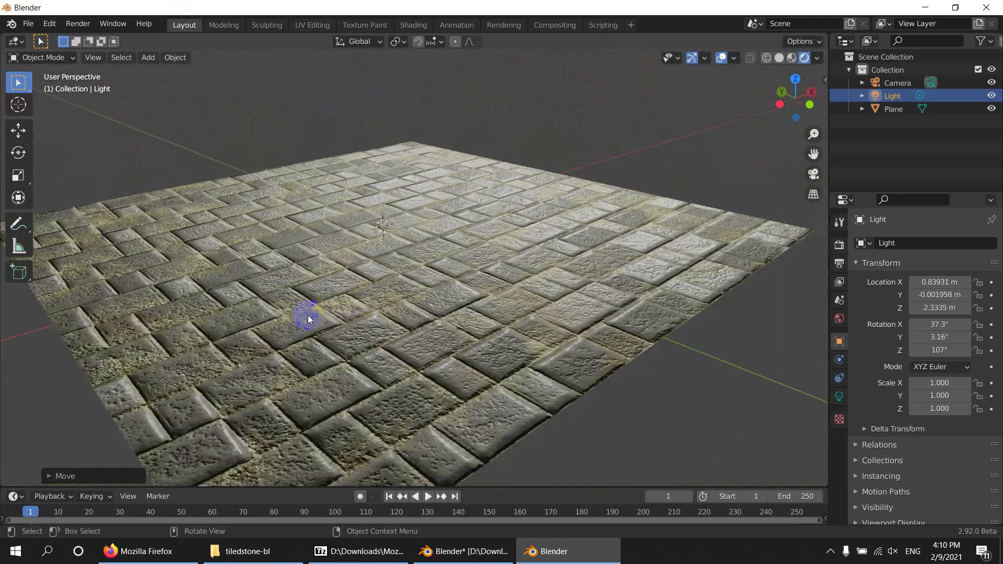
scroll(325, 360, up, 2)
middle_drag(327, 367, 284, 359)
key(g)
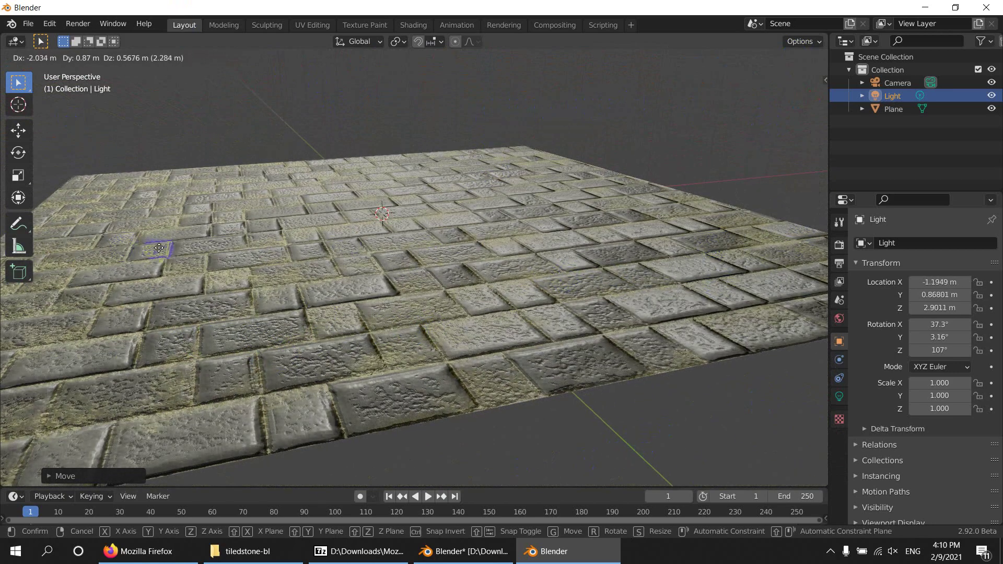
click(679, 237)
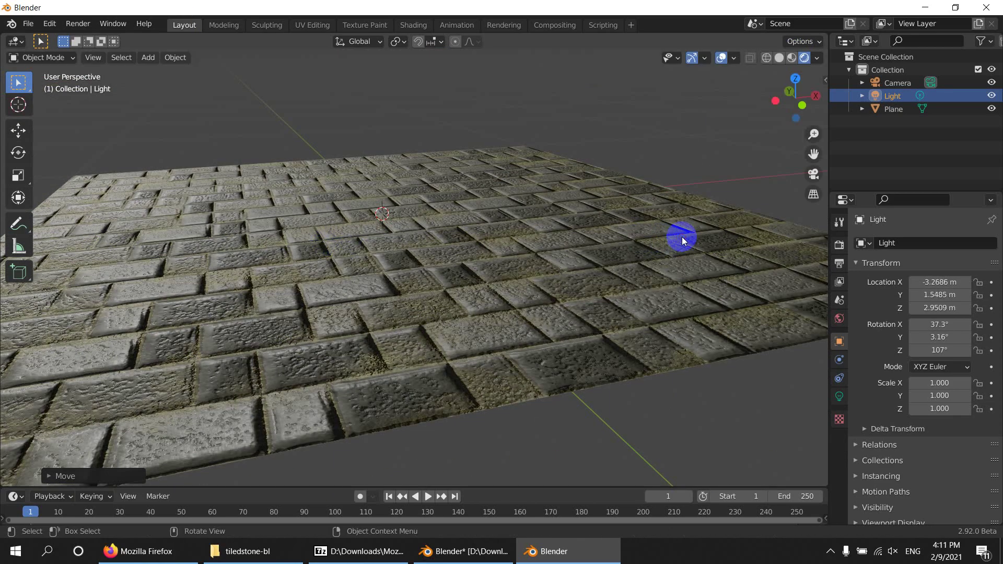
middle_drag(678, 238, 656, 450)
click(830, 552)
click(830, 524)
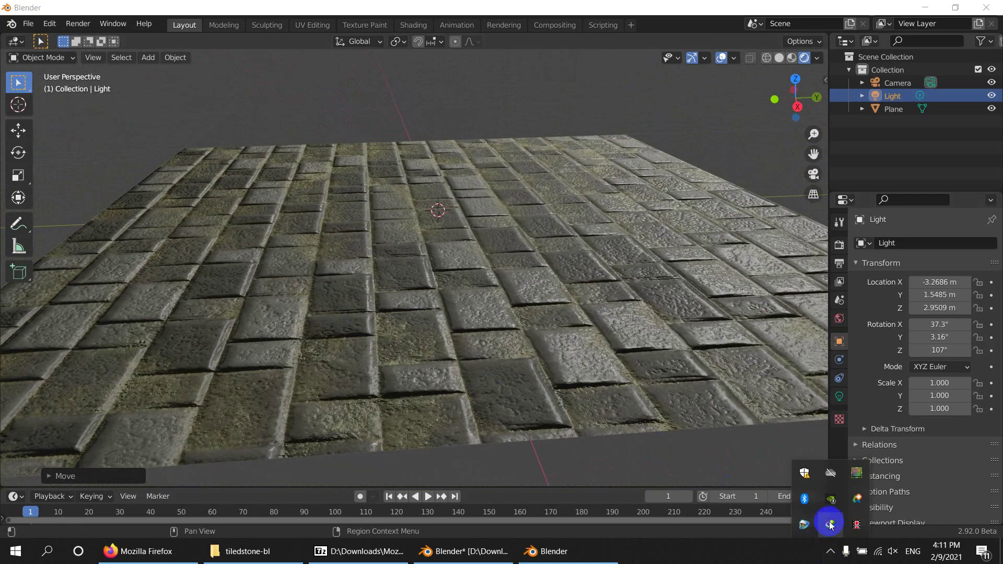